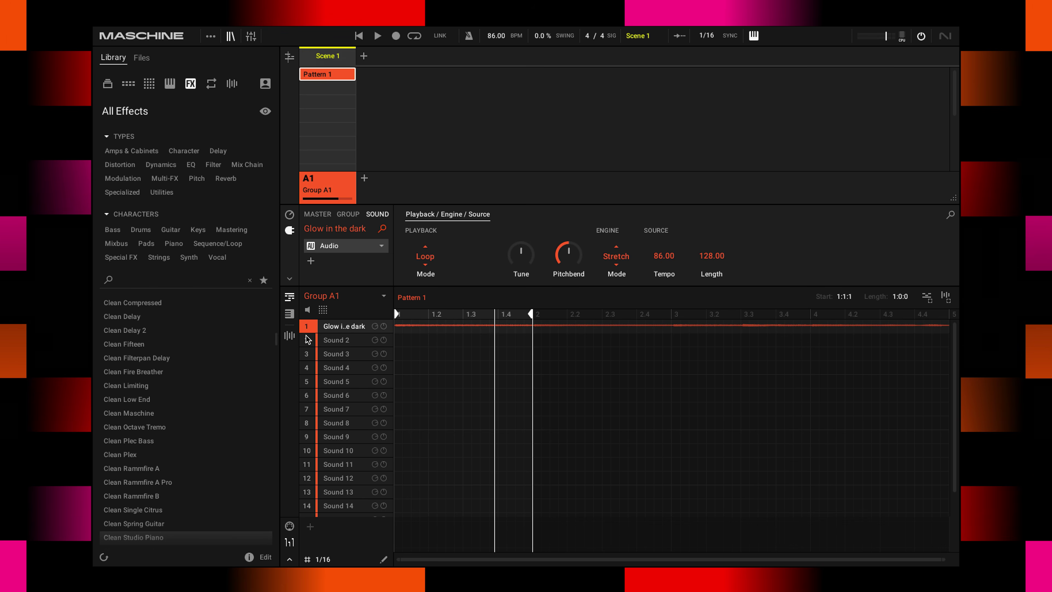
Step: Open the sample editor for the Glow in the dark sound in Group A1
{"action": "left_click", "coordinate": [290, 337]}
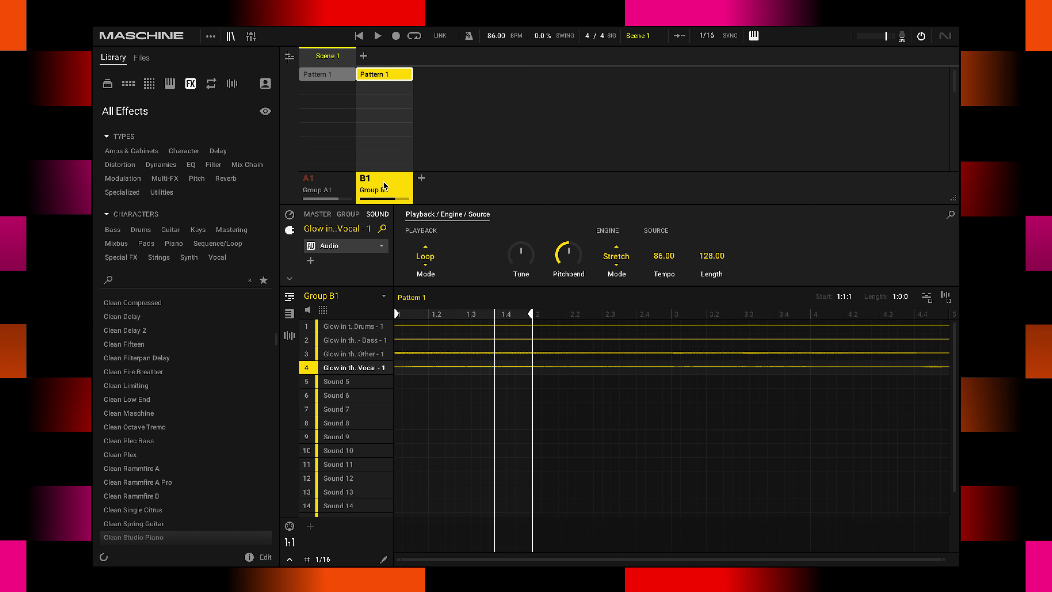
Step: Play Group B1 from the start and loop a region beginning at 5:1:1 with a length of 2:0:0
{"action": "left_click", "coordinate": [358, 38]}
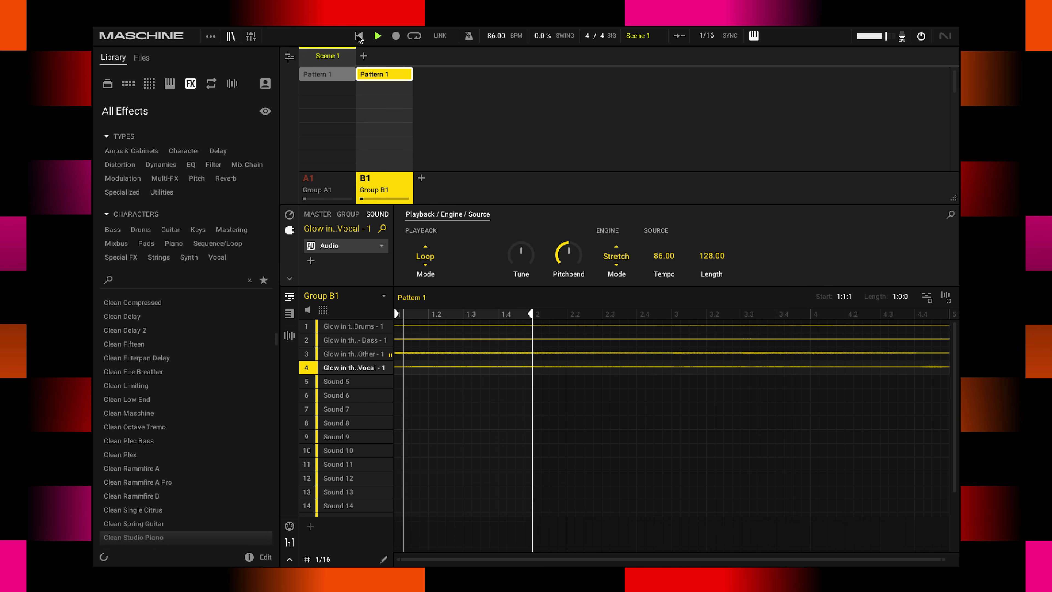
{"action": "left_click_drag", "start_coordinate": [549, 563], "coordinate": [640, 559]}
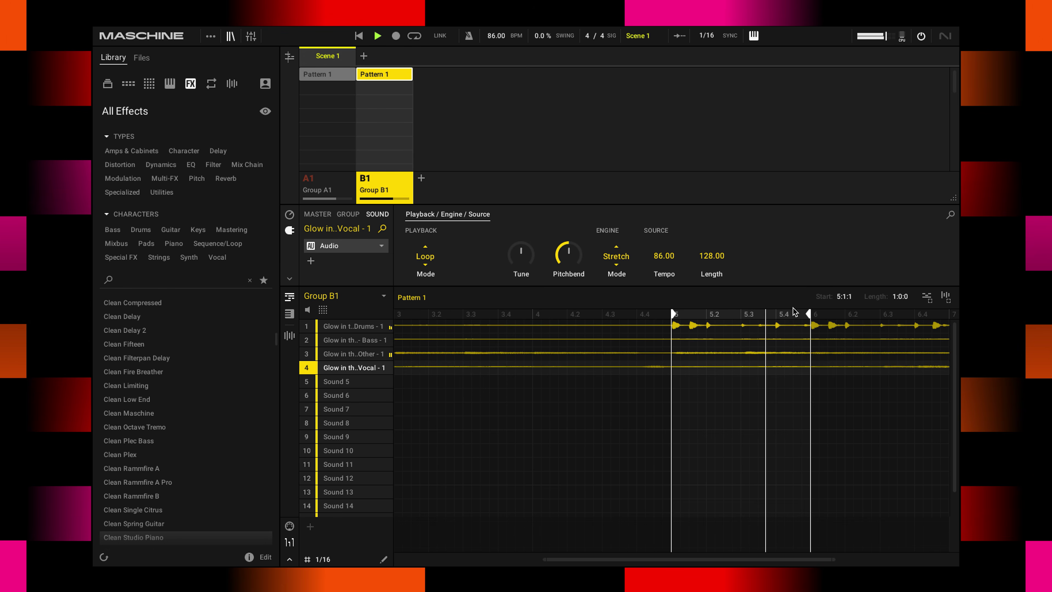
{"action": "left_click_drag", "start_coordinate": [810, 314], "coordinate": [921, 321]}
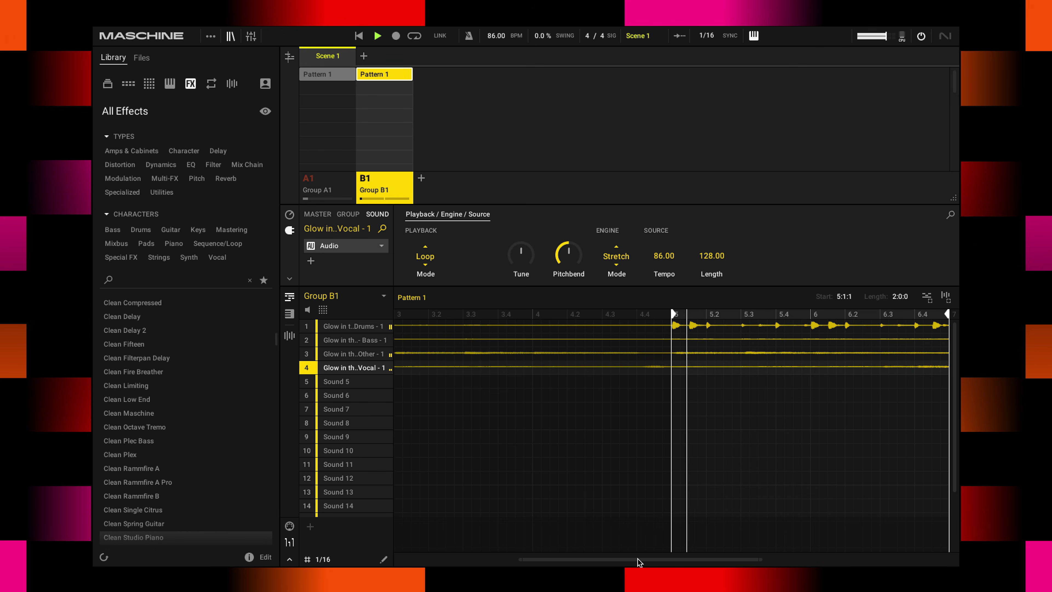
{"action": "left_click_drag", "start_coordinate": [634, 563], "coordinate": [702, 560]}
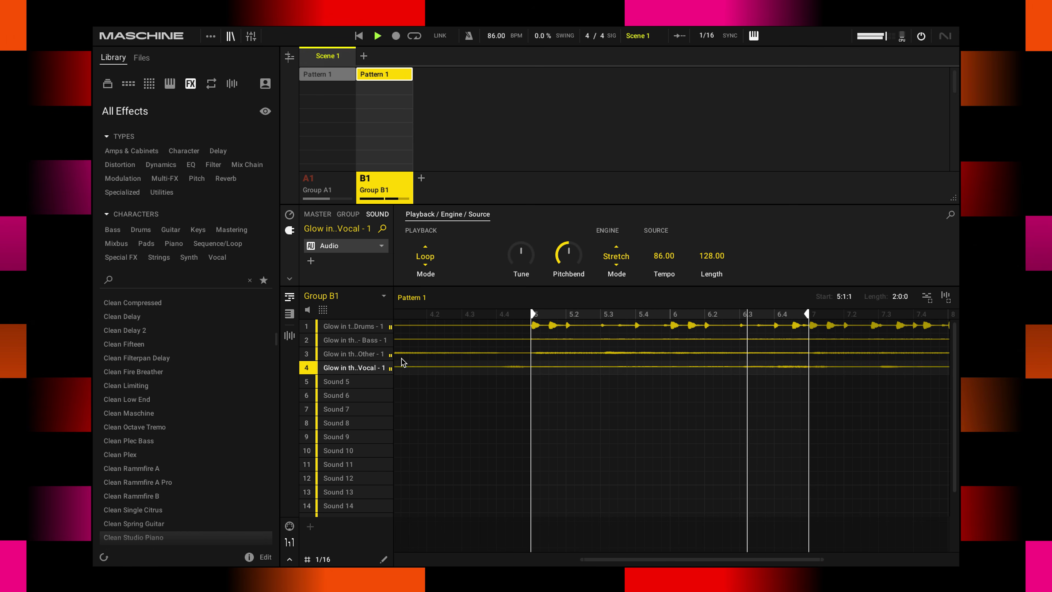
Step: Mute the drums and bass stems in Group B1 and set the project tempo to 140 BPM
{"action": "left_click", "coordinate": [309, 328]}
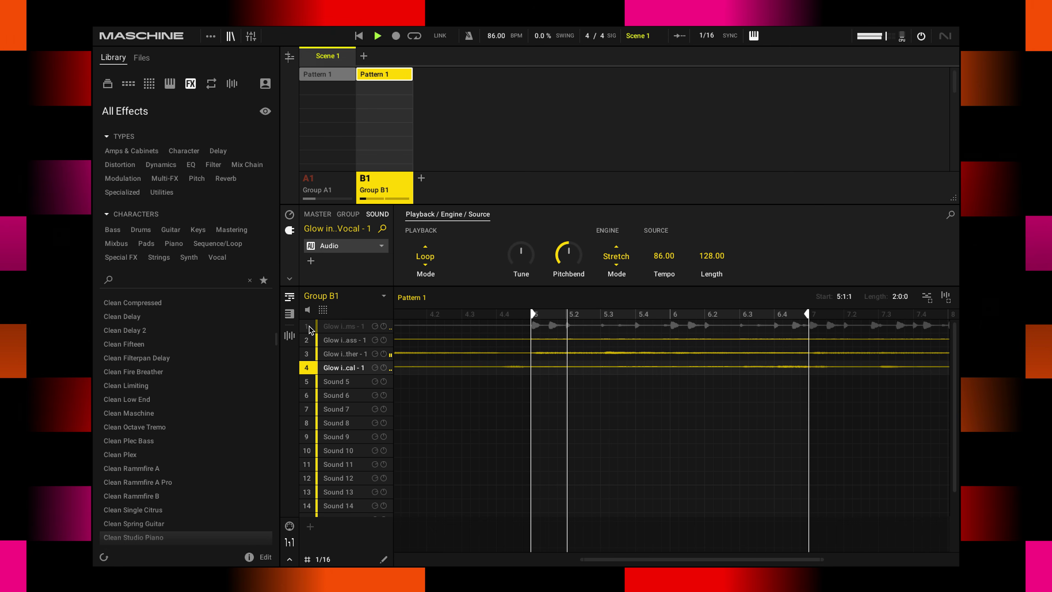
{"action": "left_click", "coordinate": [306, 340]}
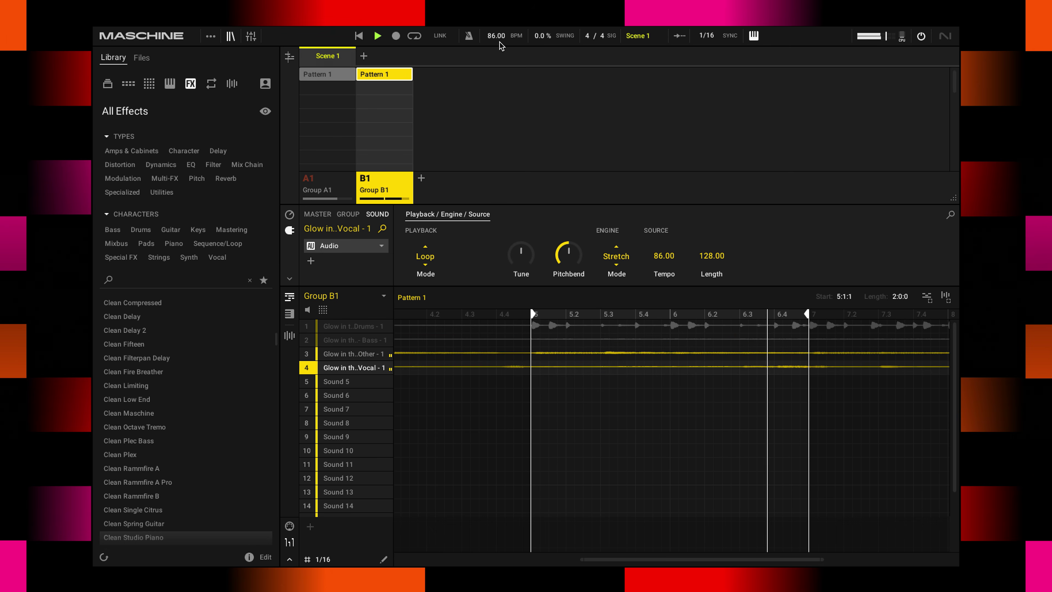
{"action": "left_click_drag", "start_coordinate": [495, 35], "coordinate": [496, 6]}
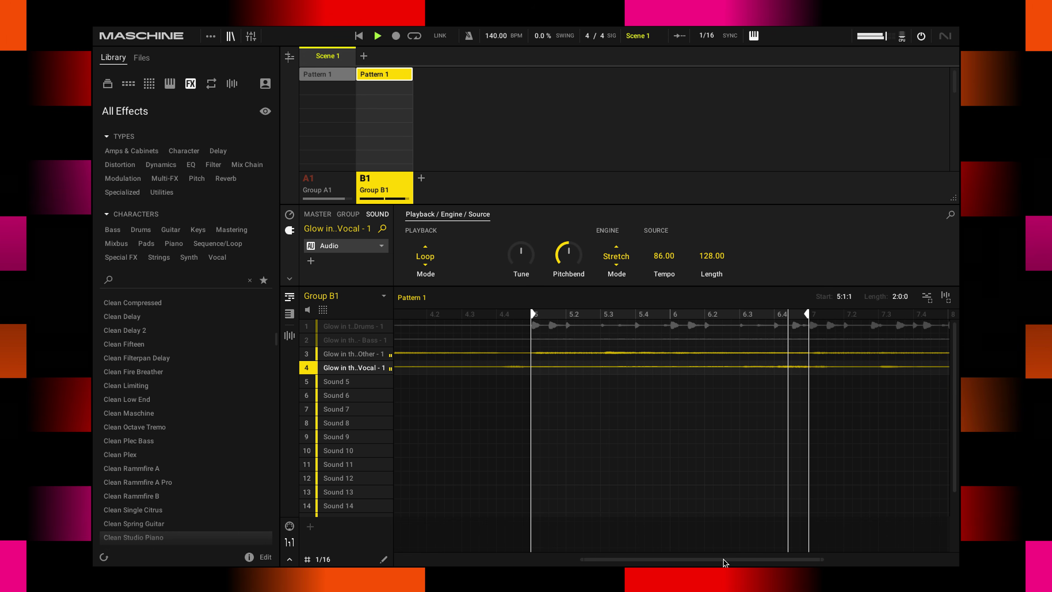
Step: Try lower and higher Tune settings on the vocal stem, and reset its Tune to 0.00
{"action": "mouse_move", "coordinate": [352, 385]}
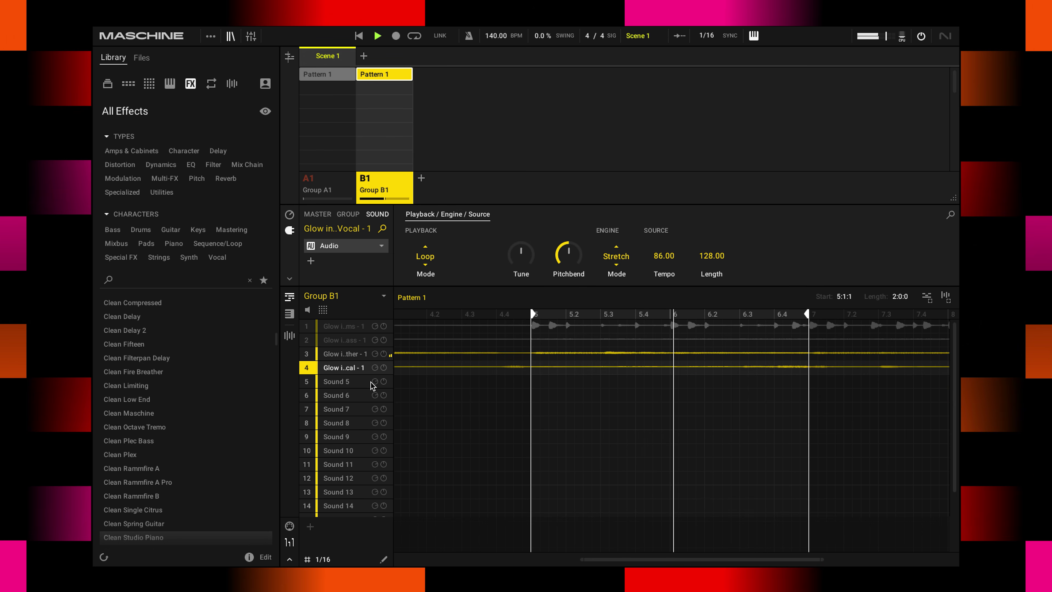
{"action": "left_click", "coordinate": [346, 354]}
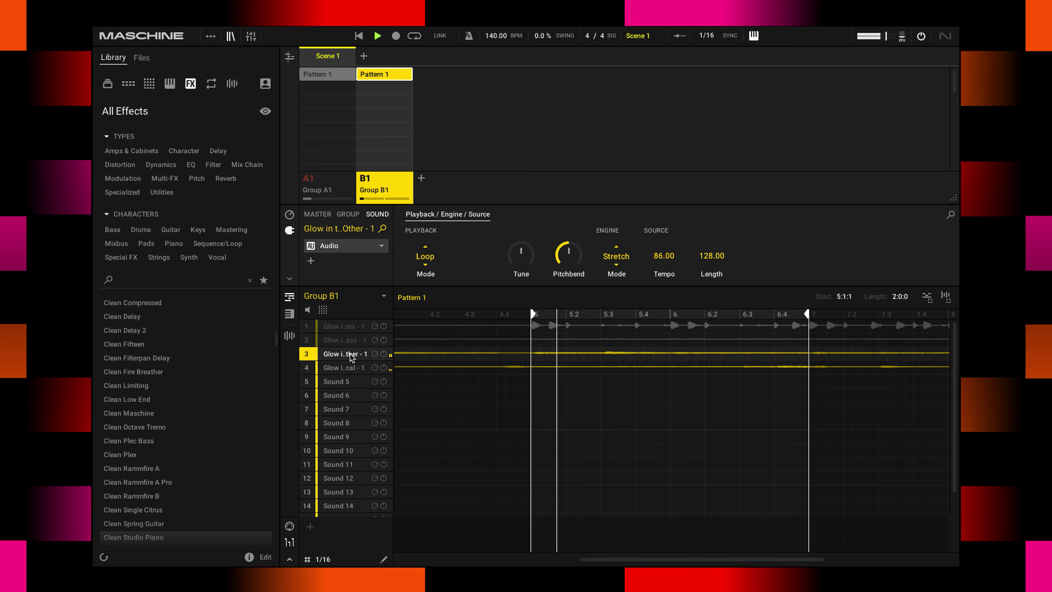
{"action": "left_click", "coordinate": [347, 367]}
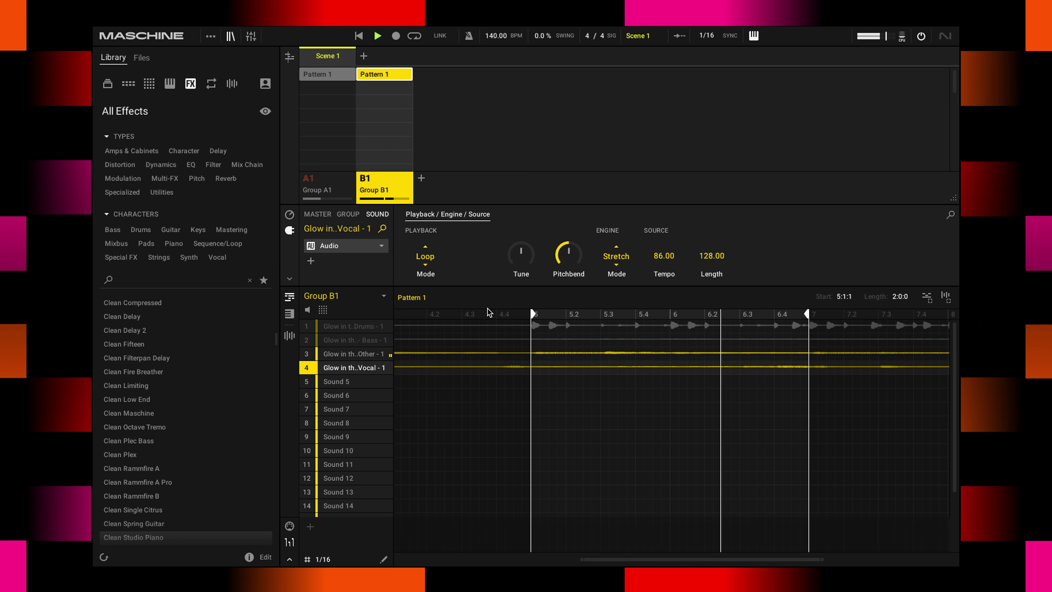
{"action": "left_click_drag", "start_coordinate": [514, 280], "coordinate": [524, 258]}
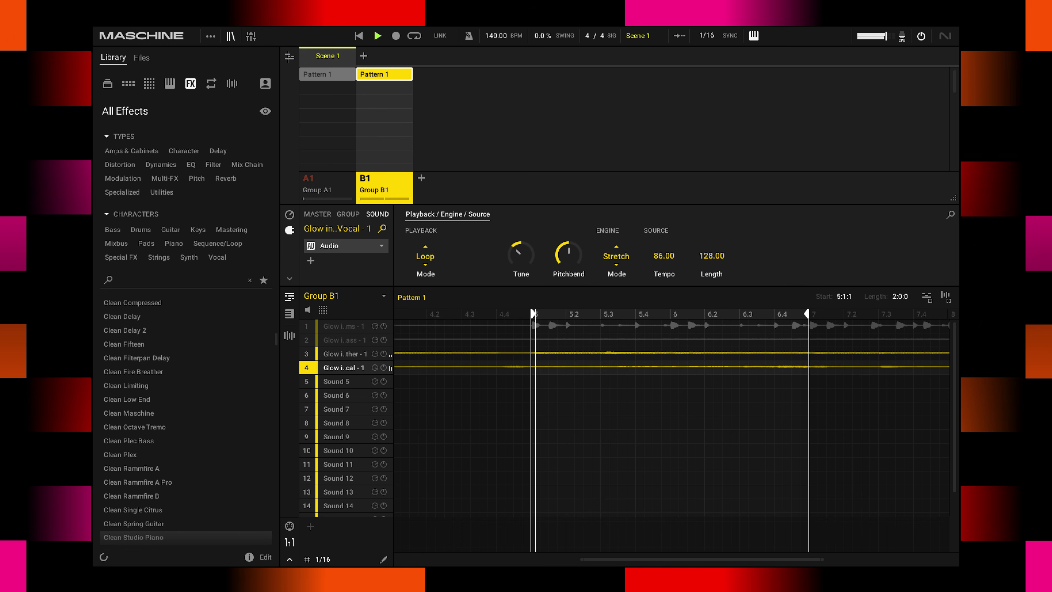
{"action": "left_click_drag", "start_coordinate": [521, 254], "coordinate": [521, 223]}
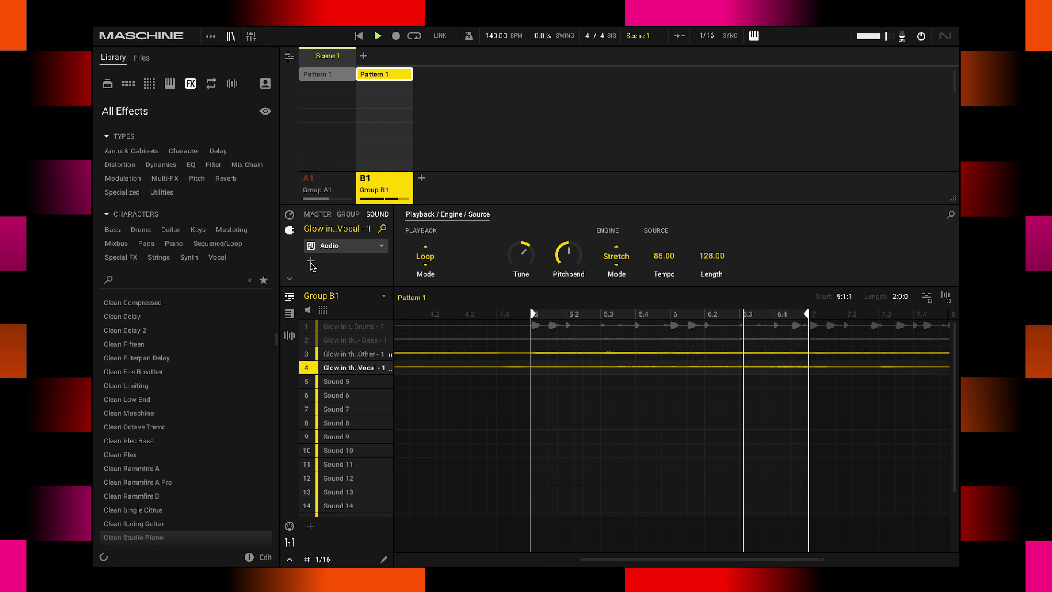
{"action": "left_click_drag", "start_coordinate": [521, 244], "coordinate": [522, 257]}
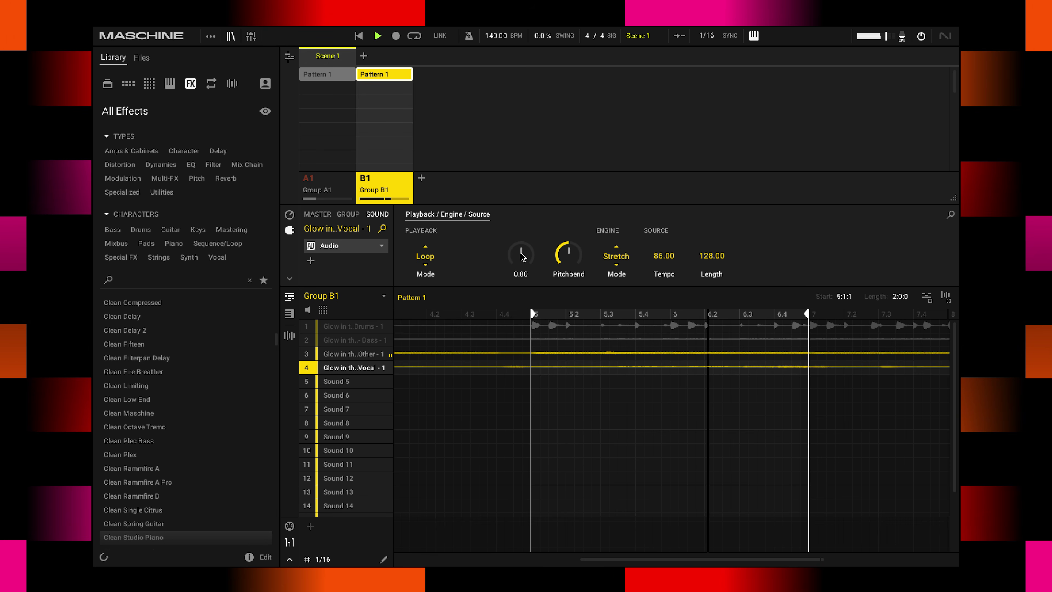
Step: Add the internal Reverb effect to the vocal stem and set its mode to Hall
{"action": "left_click", "coordinate": [311, 261]}
{"action": "mouse_move", "coordinate": [351, 290]}
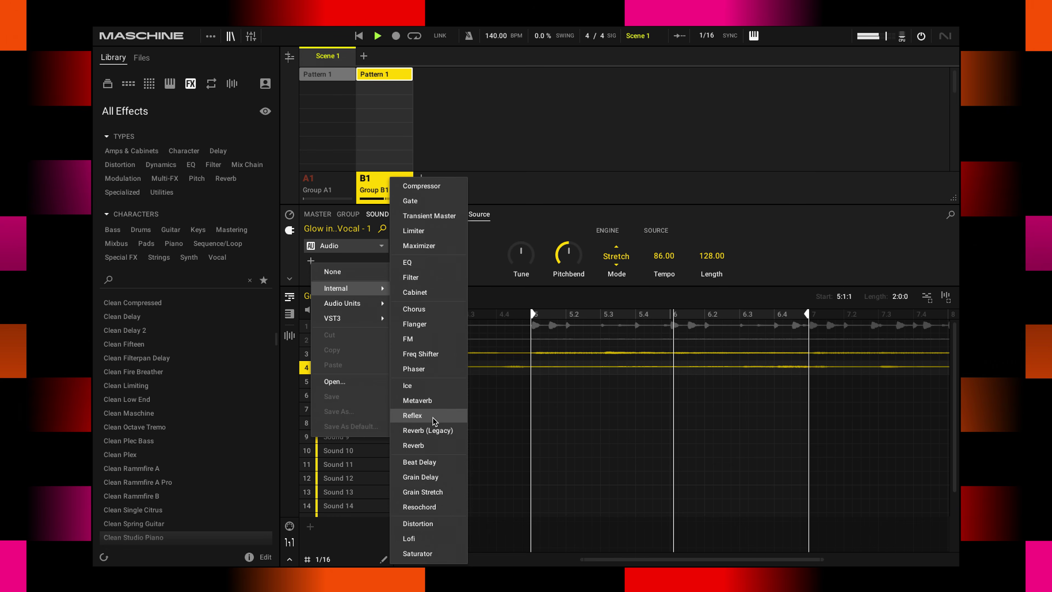
{"action": "left_click", "coordinate": [427, 445]}
{"action": "left_click", "coordinate": [425, 256]}
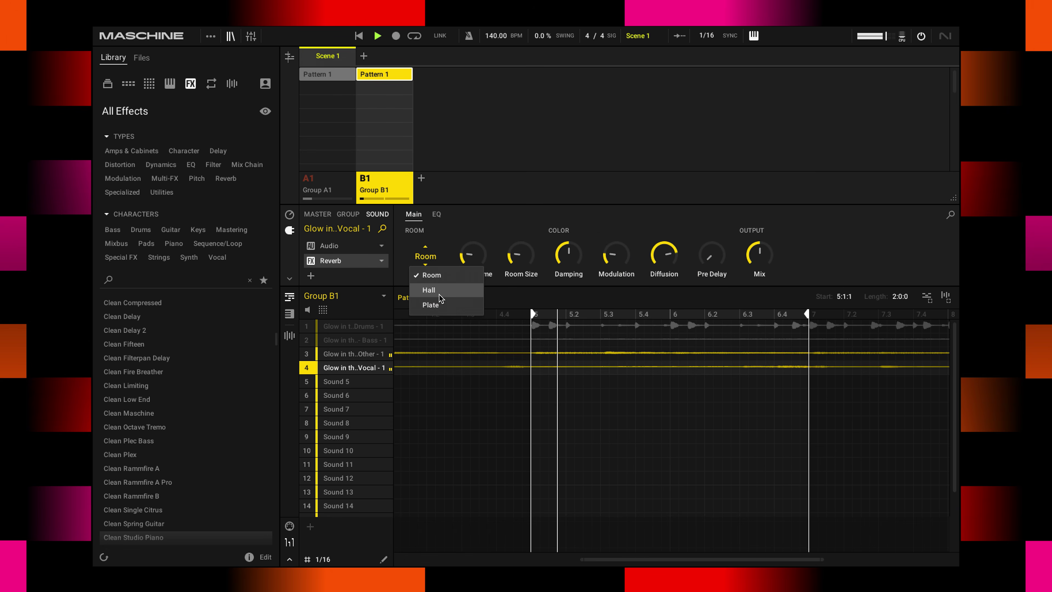
{"action": "left_click", "coordinate": [442, 290]}
Step: Raise the vocal reverb's Reverb Time and Room Size, and lower its Mix to 41.0 %
{"action": "left_click_drag", "start_coordinate": [473, 253], "coordinate": [472, 230]}
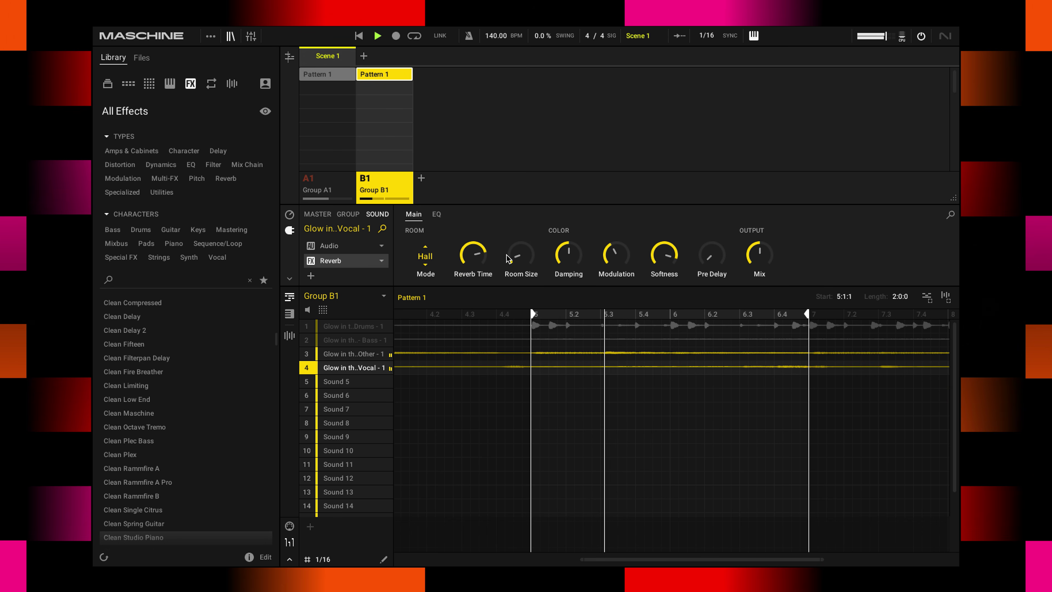
{"action": "left_click_drag", "start_coordinate": [521, 254], "coordinate": [520, 232]}
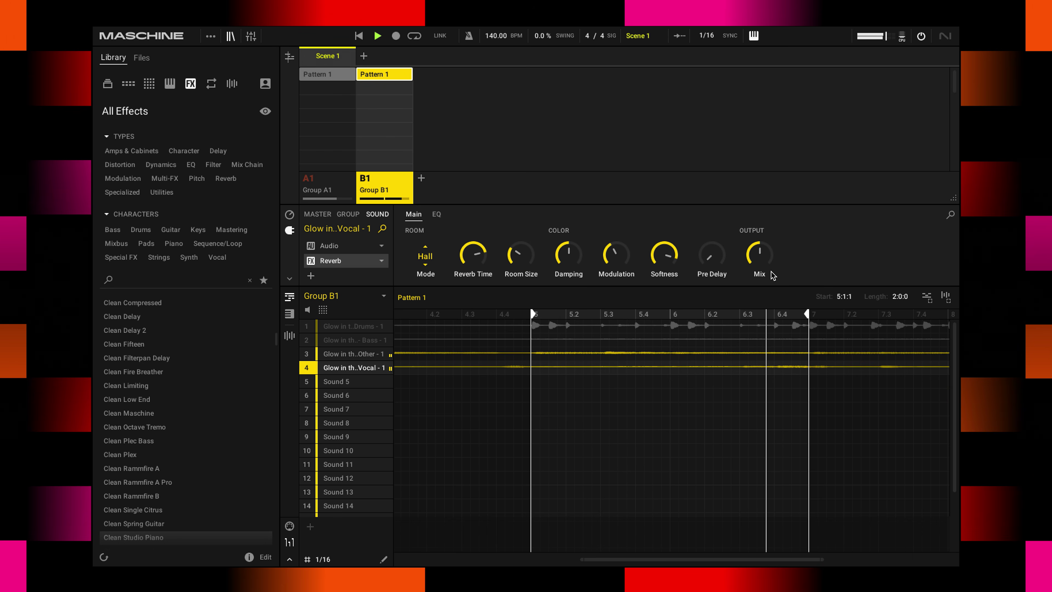
{"action": "left_click_drag", "start_coordinate": [759, 254], "coordinate": [759, 257]}
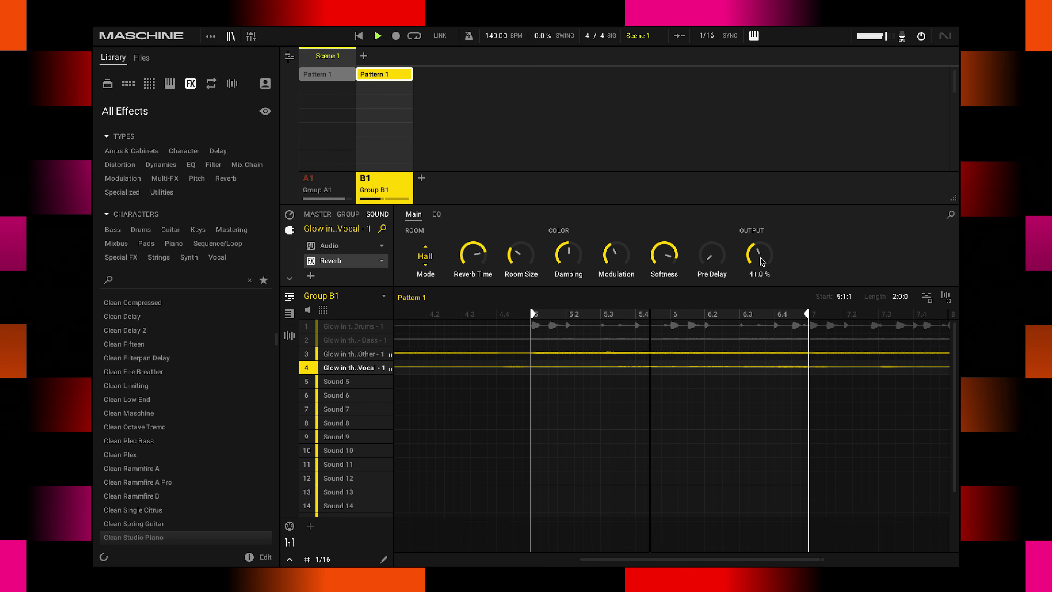
Step: Set the Other stem's Tune to -12.00 and add a Saturator effect with slightly raised Input and Drive
{"action": "left_click", "coordinate": [348, 353]}
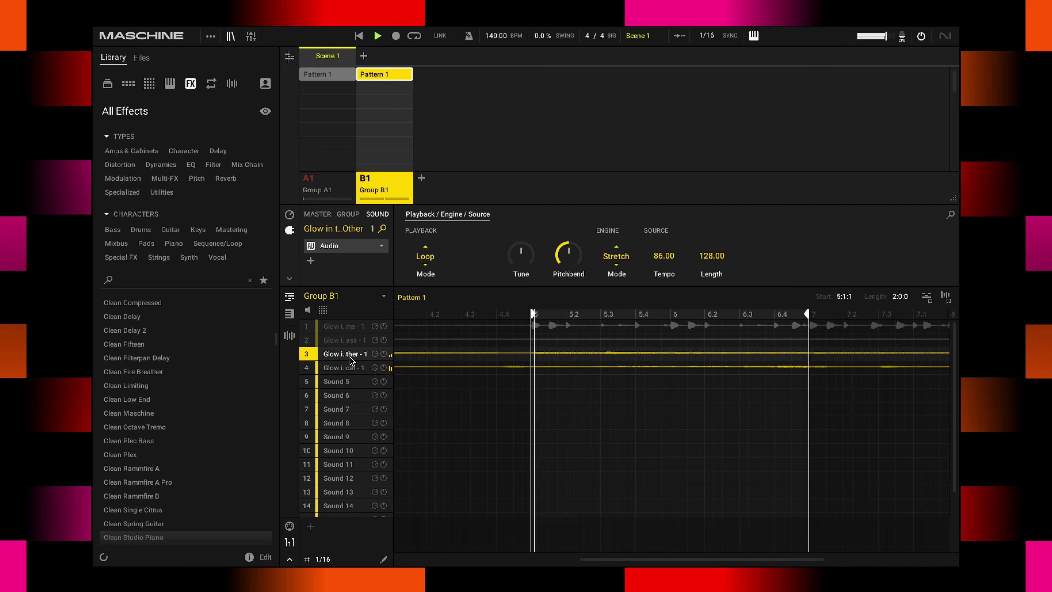
{"action": "left_click_drag", "start_coordinate": [524, 284], "coordinate": [523, 299]}
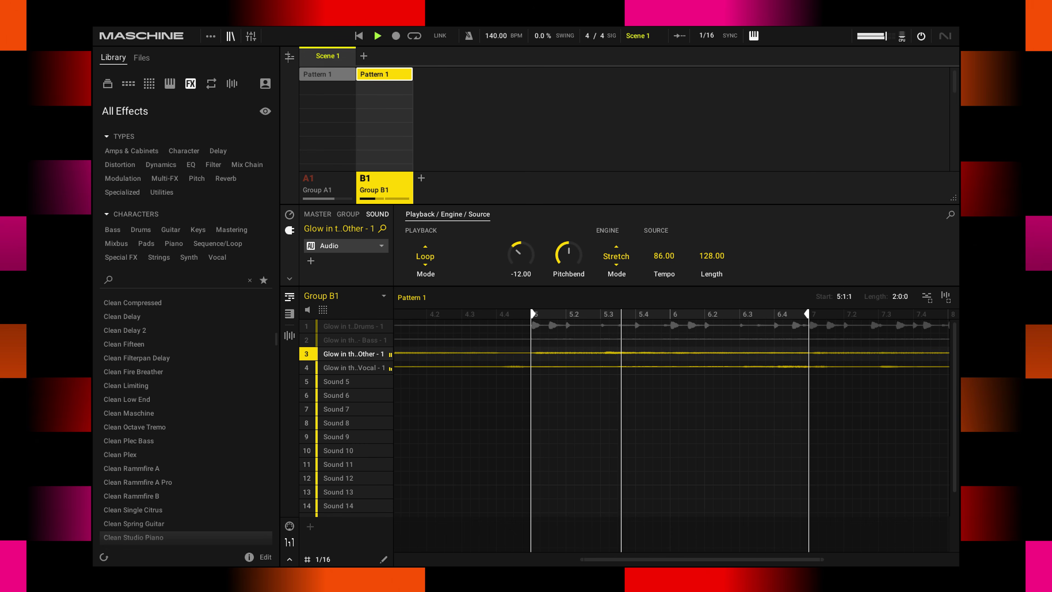
{"action": "left_click", "coordinate": [311, 263]}
{"action": "mouse_move", "coordinate": [360, 293]}
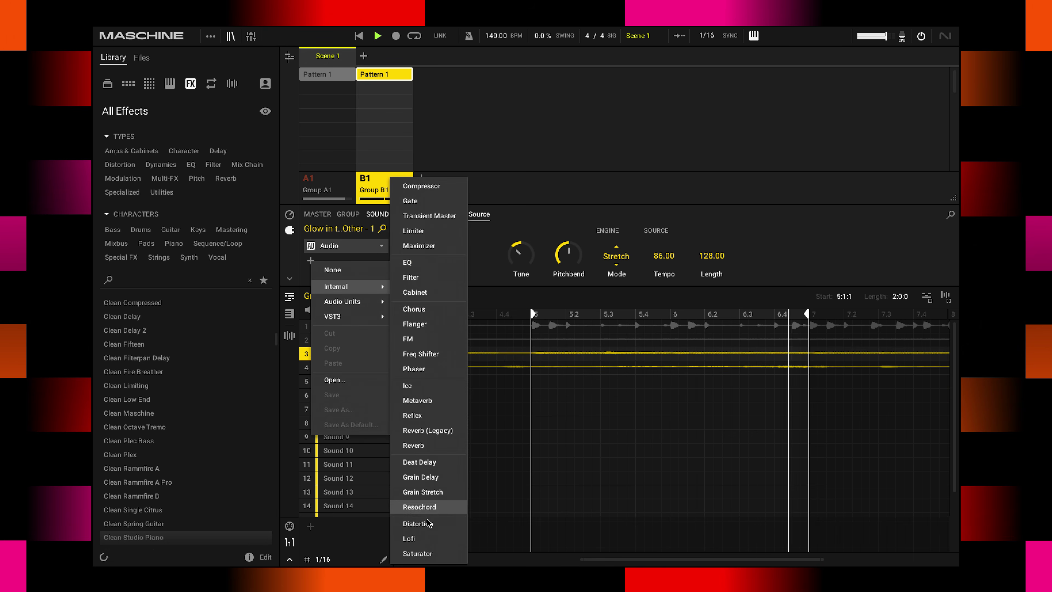
{"action": "left_click", "coordinate": [418, 553]}
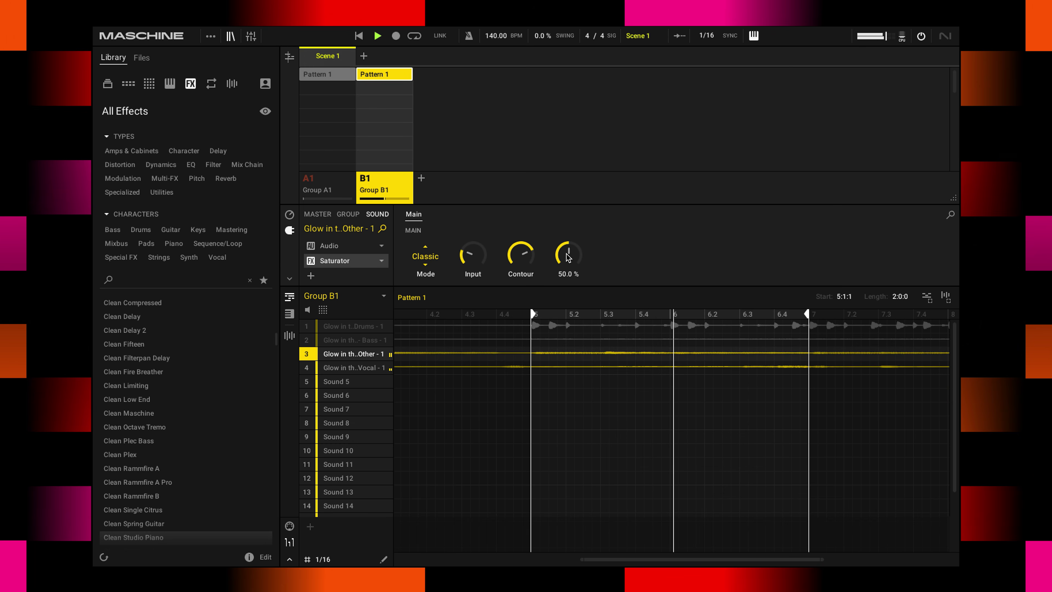
{"action": "left_click_drag", "start_coordinate": [486, 262], "coordinate": [487, 254]}
{"action": "left_click_drag", "start_coordinate": [569, 260], "coordinate": [570, 257]}
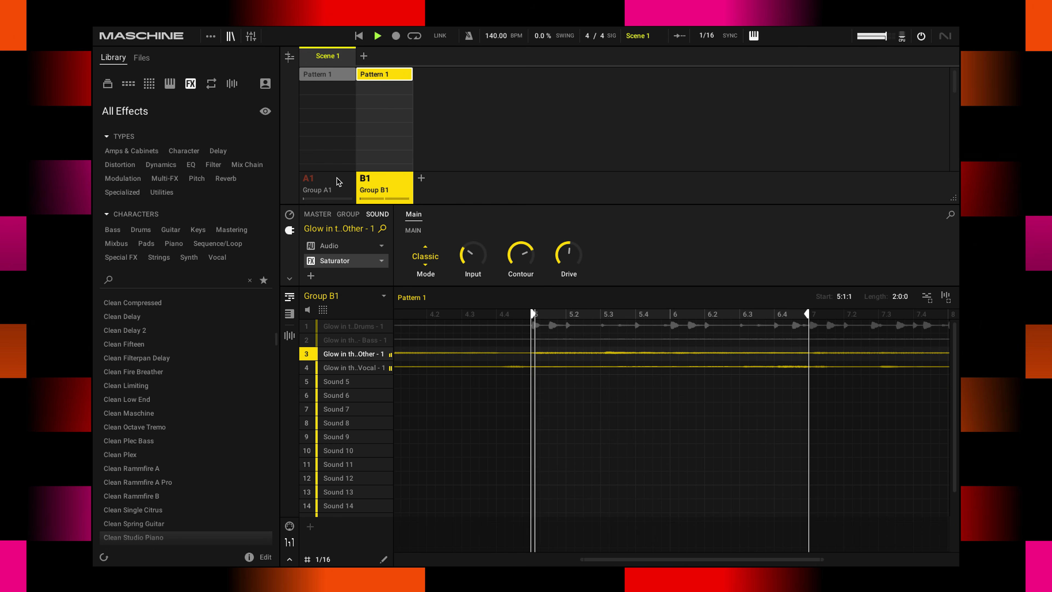
Step: Add a new group C1 and narrow the library's group kits to the Young Phantom expansion
{"action": "left_click", "coordinate": [422, 178]}
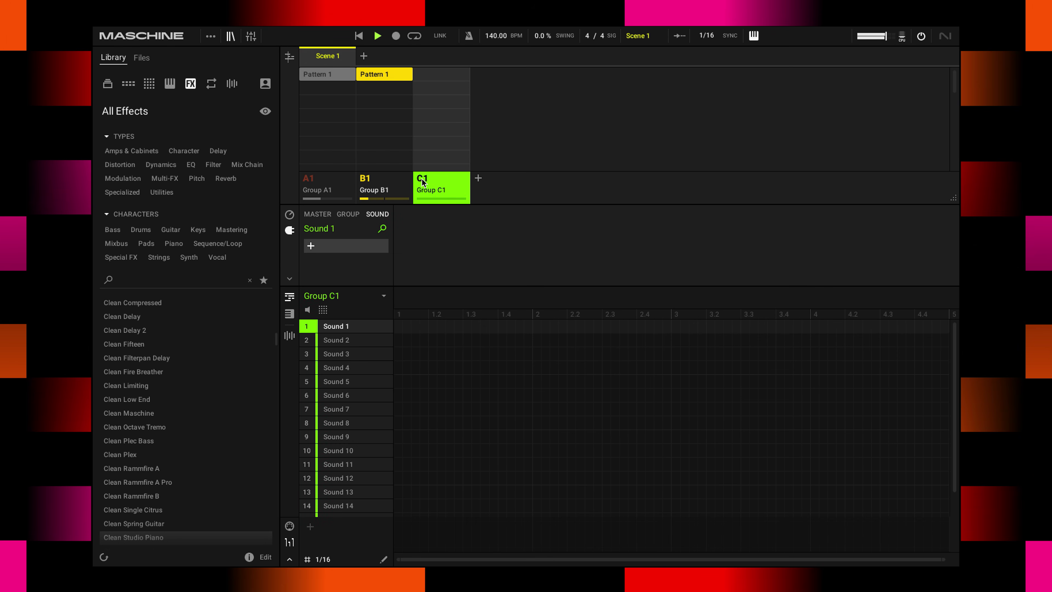
{"action": "left_click", "coordinate": [128, 83]}
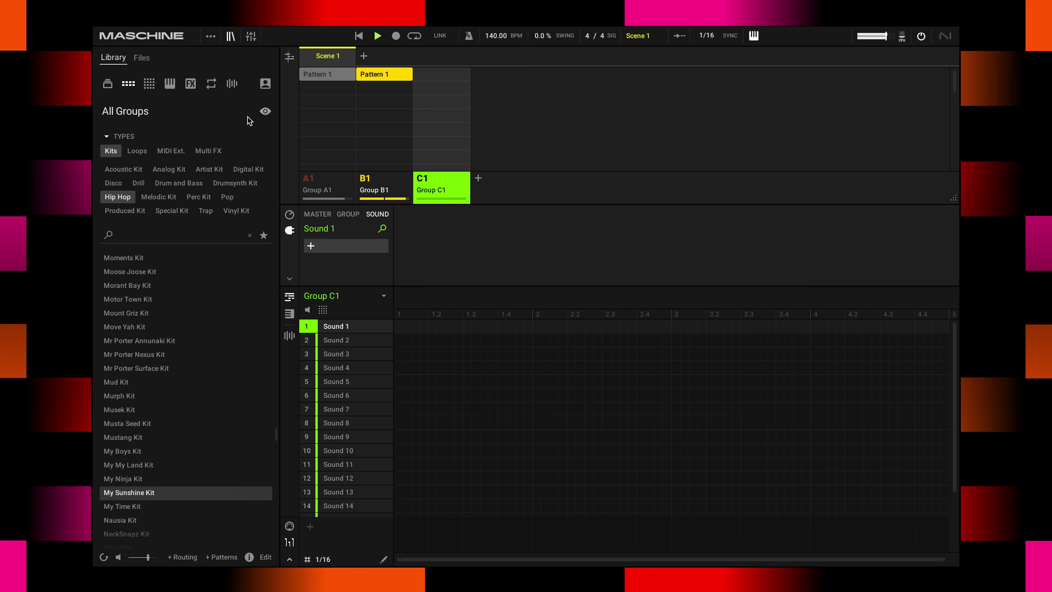
{"action": "left_click", "coordinate": [128, 113]}
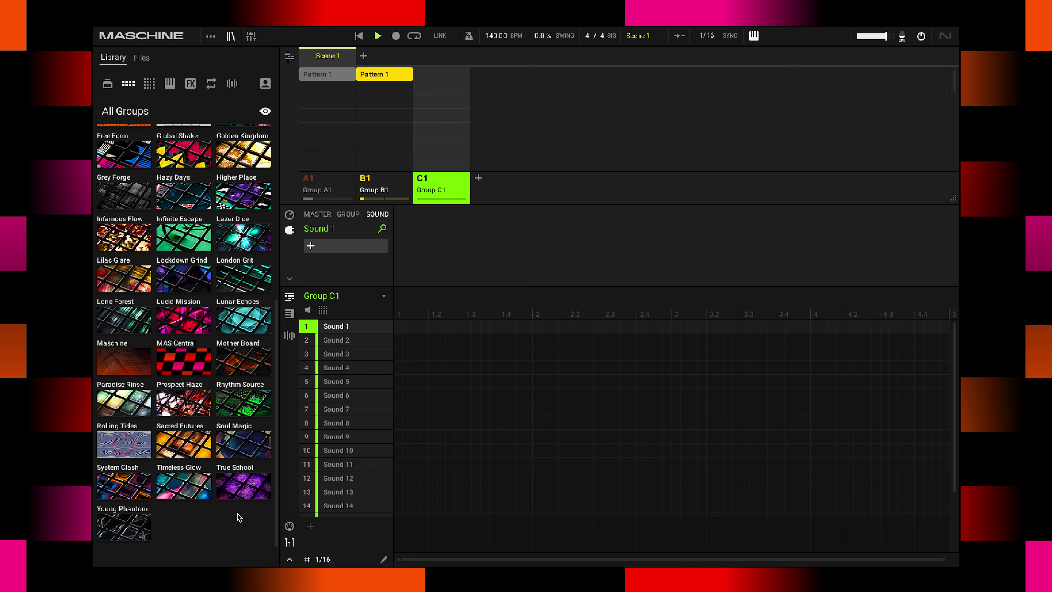
{"action": "left_click", "coordinate": [115, 526]}
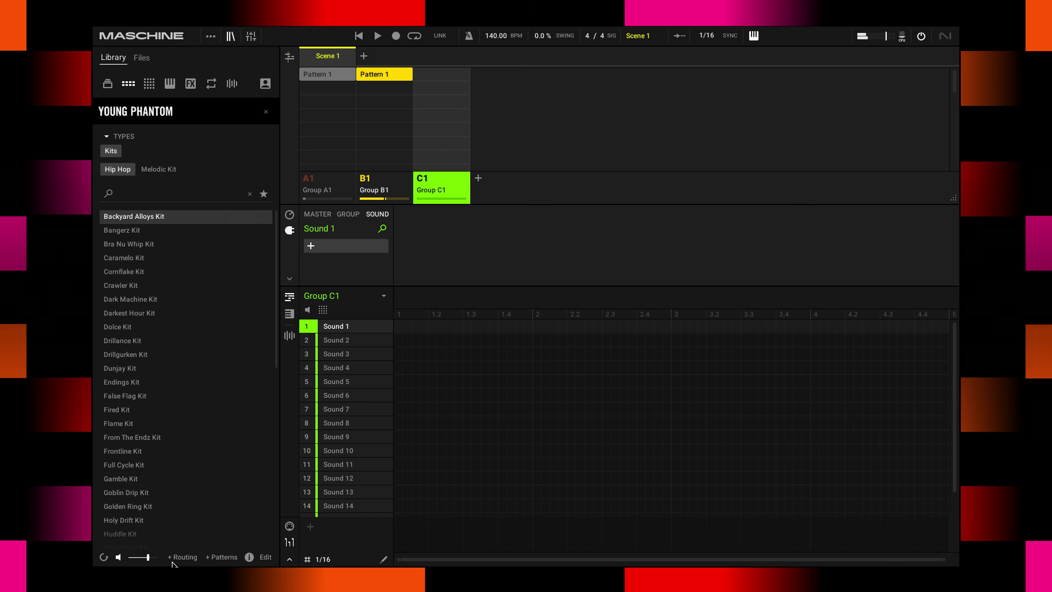
Step: Audition the Bangerz, Bra Nu Whip and Caramelo kits, and load Caramelo Kit with its patterns into group C1
{"action": "left_click", "coordinate": [129, 234]}
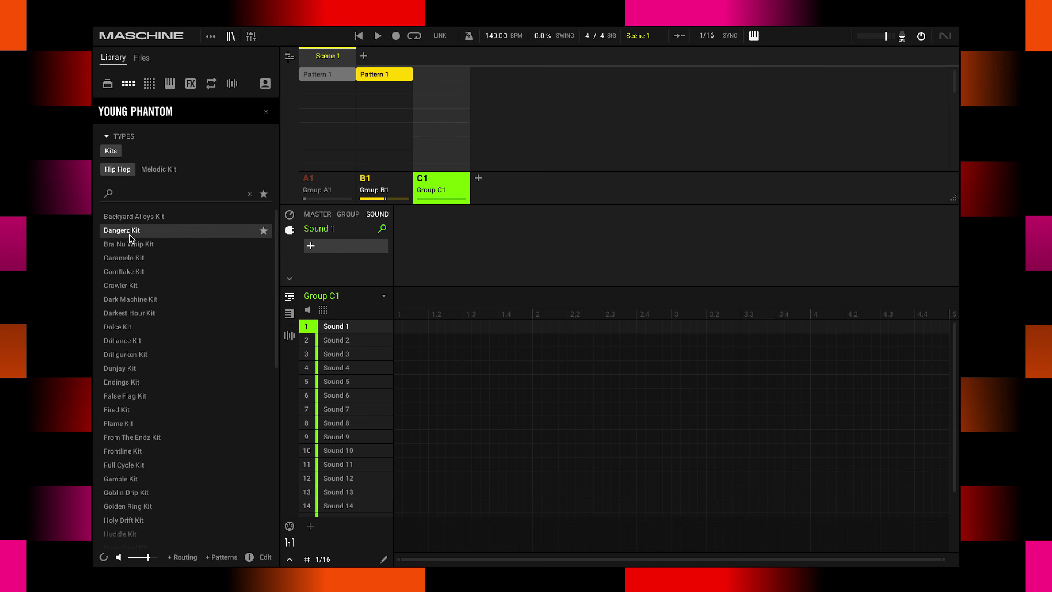
{"action": "left_click", "coordinate": [132, 248]}
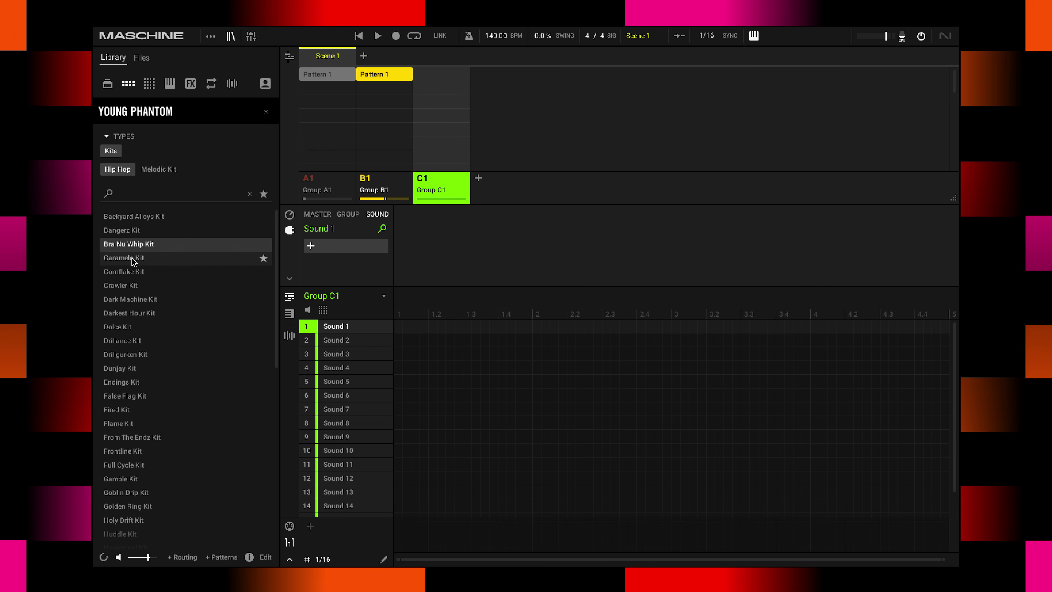
{"action": "left_click", "coordinate": [133, 259]}
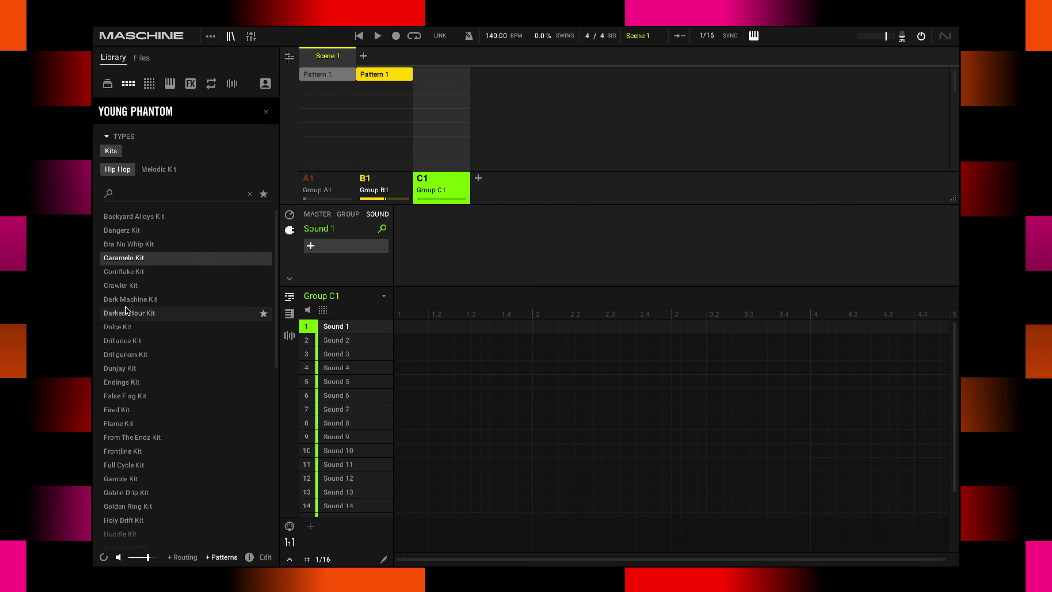
{"action": "left_click", "coordinate": [125, 259]}
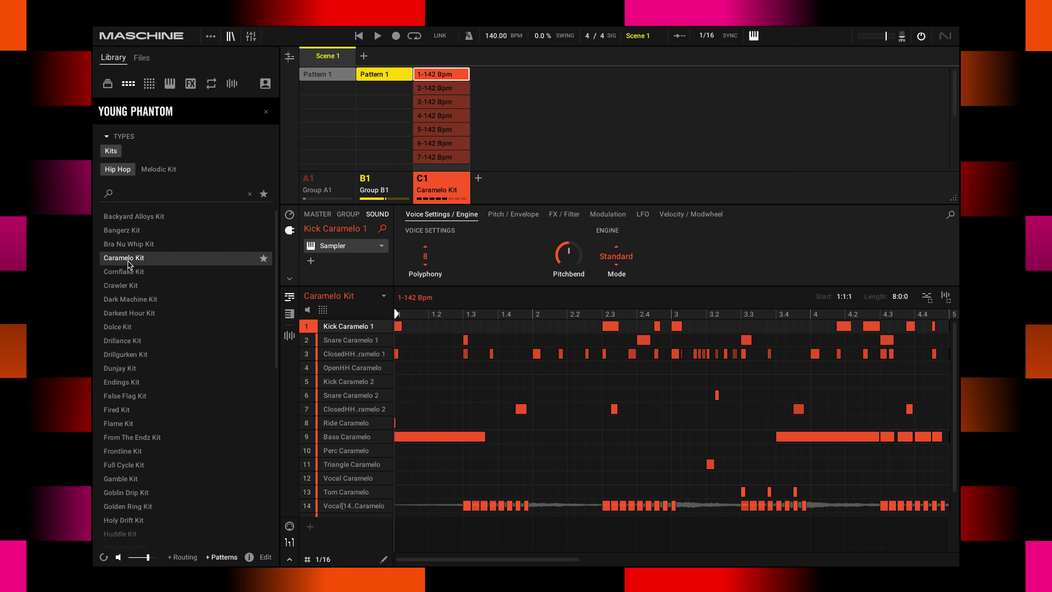
Step: Solo the Caramelo Kit group and play its 1-142 Bpm pattern
{"action": "right_click", "coordinate": [437, 181]}
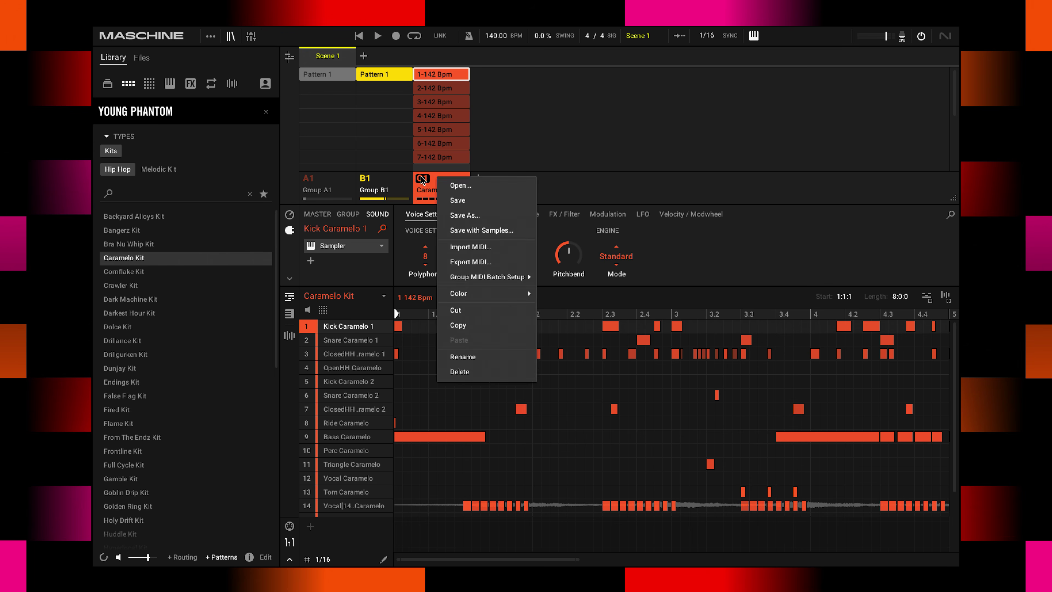
{"action": "key", "text": "Escape"}
{"action": "left_click", "coordinate": [369, 72]}
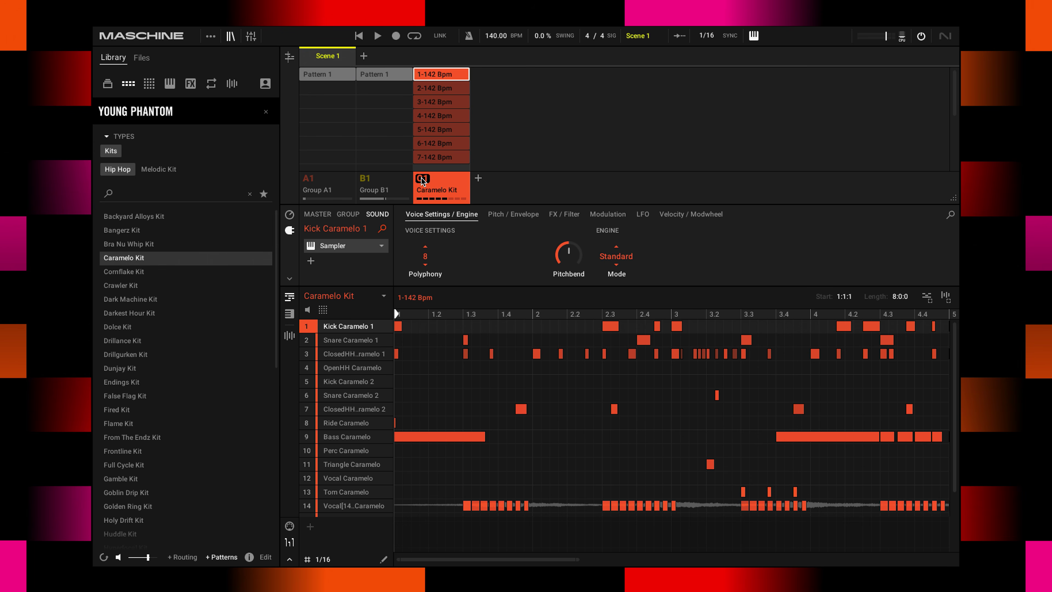
{"action": "left_click", "coordinate": [376, 36]}
{"action": "scroll", "coordinate": [960, 541], "scroll_direction": "down", "scroll_amount": 2}
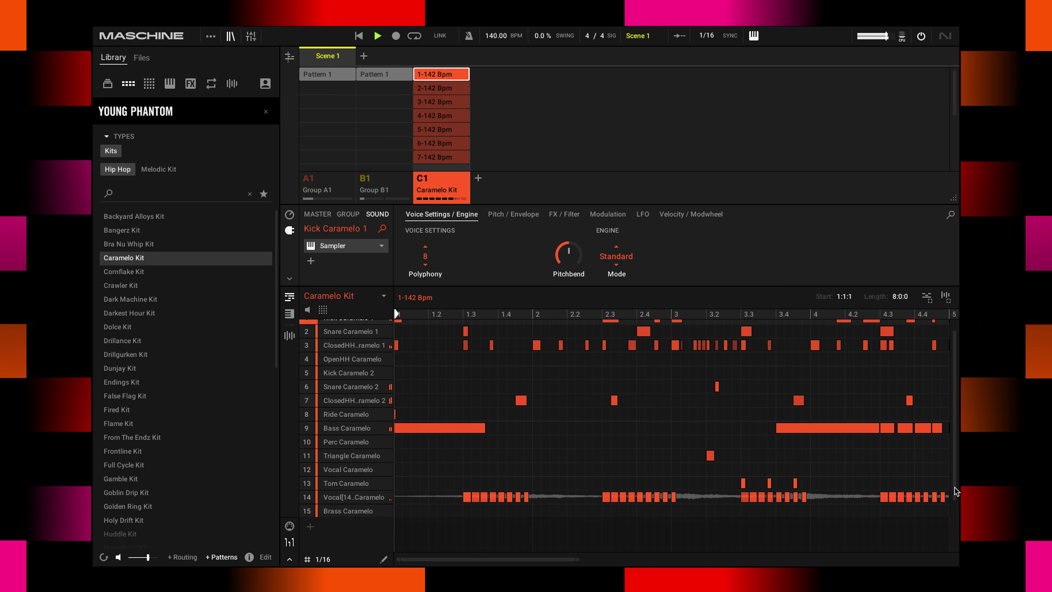
Step: Delete the Triangle, Vocal, Tom, Vocal[142] and Rhodey Synth notes from the Caramelo Kit's 1-142 Bpm pattern
{"action": "double_click", "coordinate": [472, 561]}
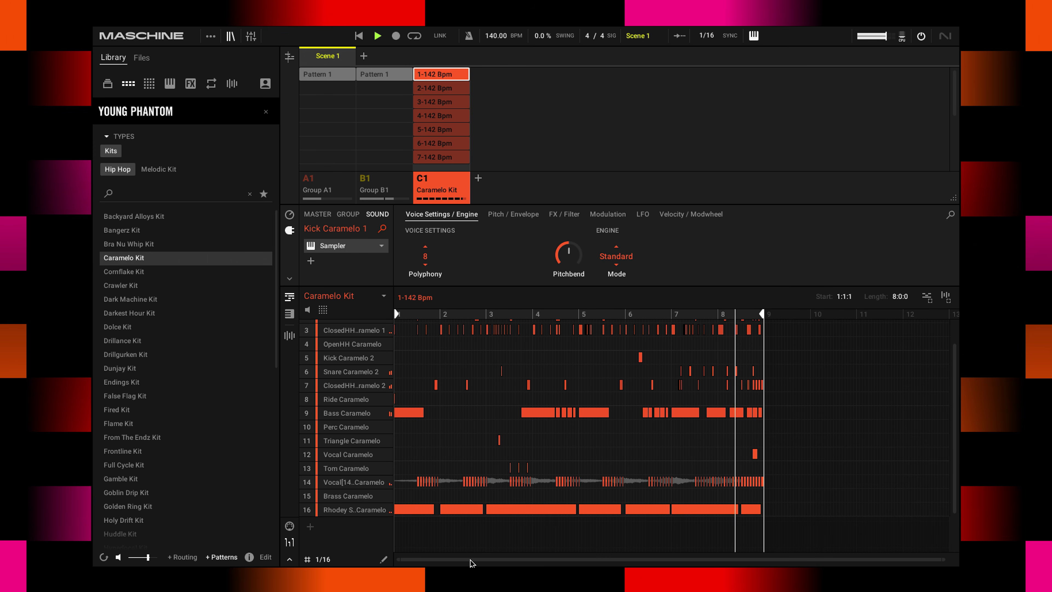
{"action": "left_click", "coordinate": [795, 511]}
{"action": "left_click_drag", "start_coordinate": [794, 513], "coordinate": [380, 486]}
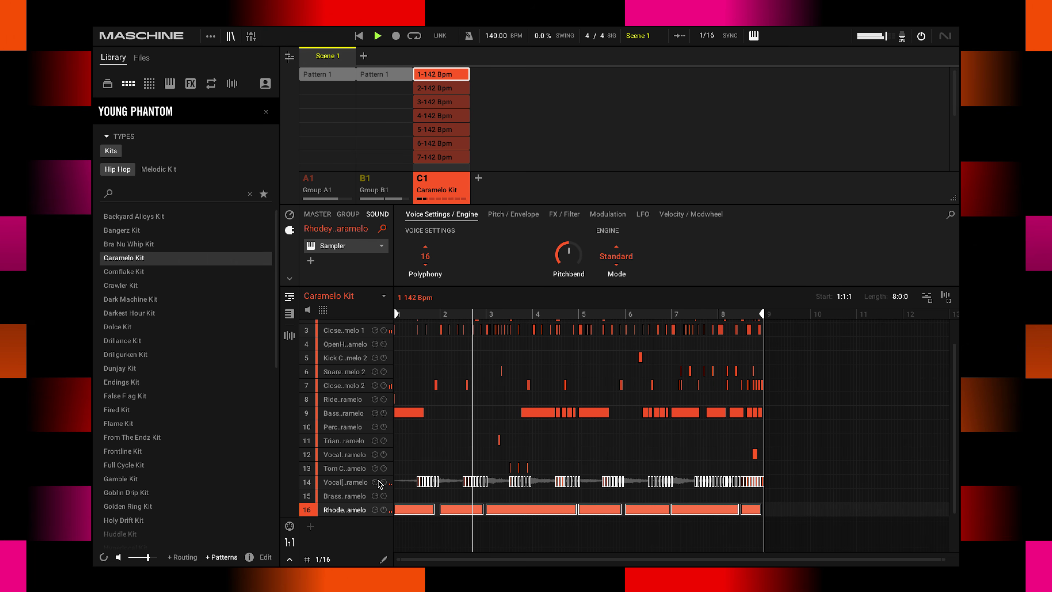
{"action": "key", "text": "Delete"}
{"action": "left_click_drag", "start_coordinate": [785, 473], "coordinate": [391, 447]}
{"action": "key", "text": "Delete"}
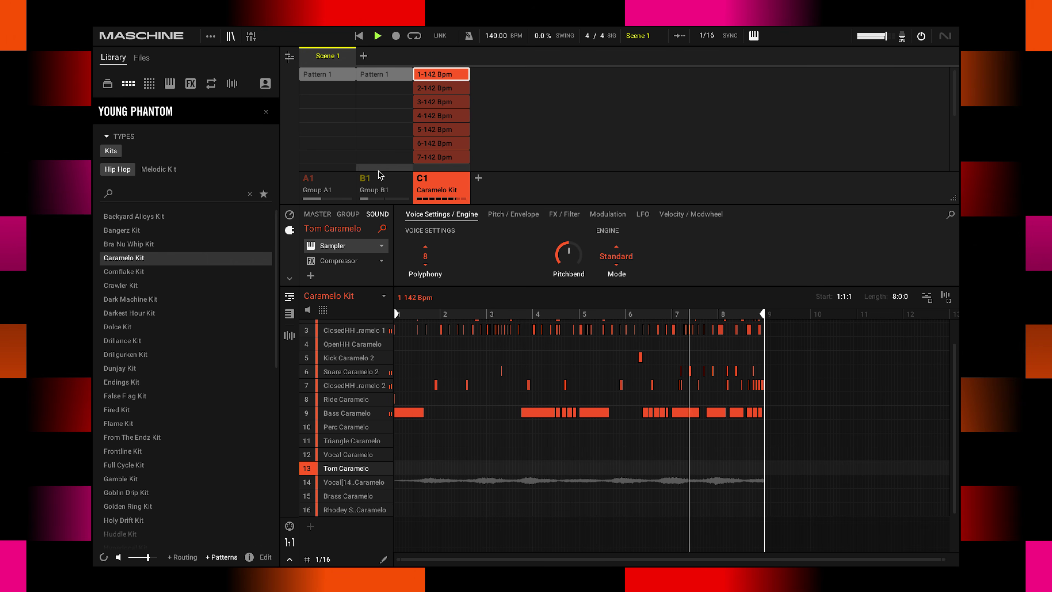
Step: Unmute group B1 so it plays with the kit, and reset the Other stem's Tune to its centre value
{"action": "left_click", "coordinate": [368, 181]}
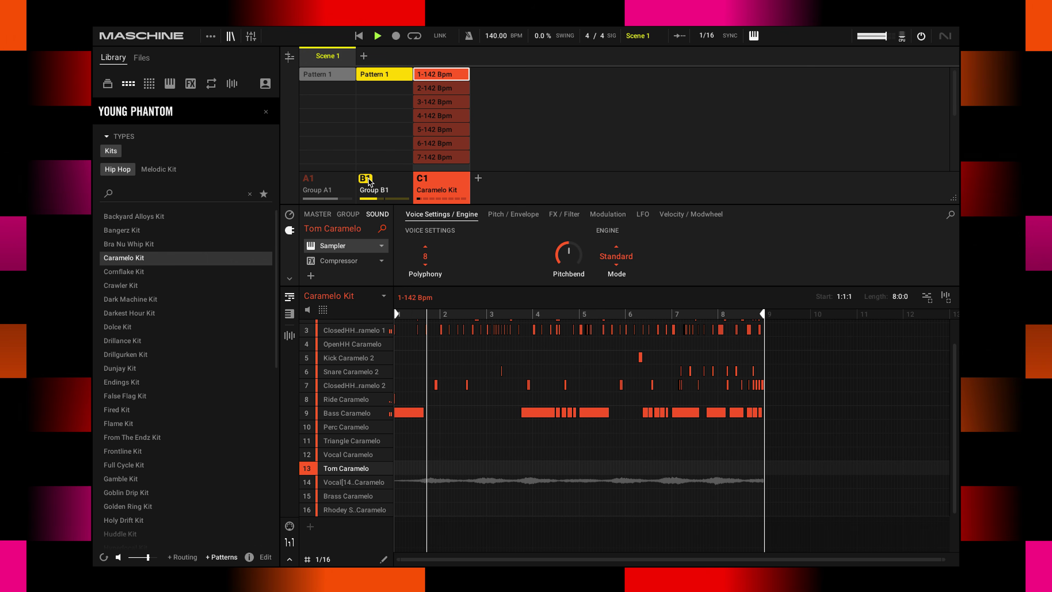
{"action": "mouse_move", "coordinate": [347, 403]}
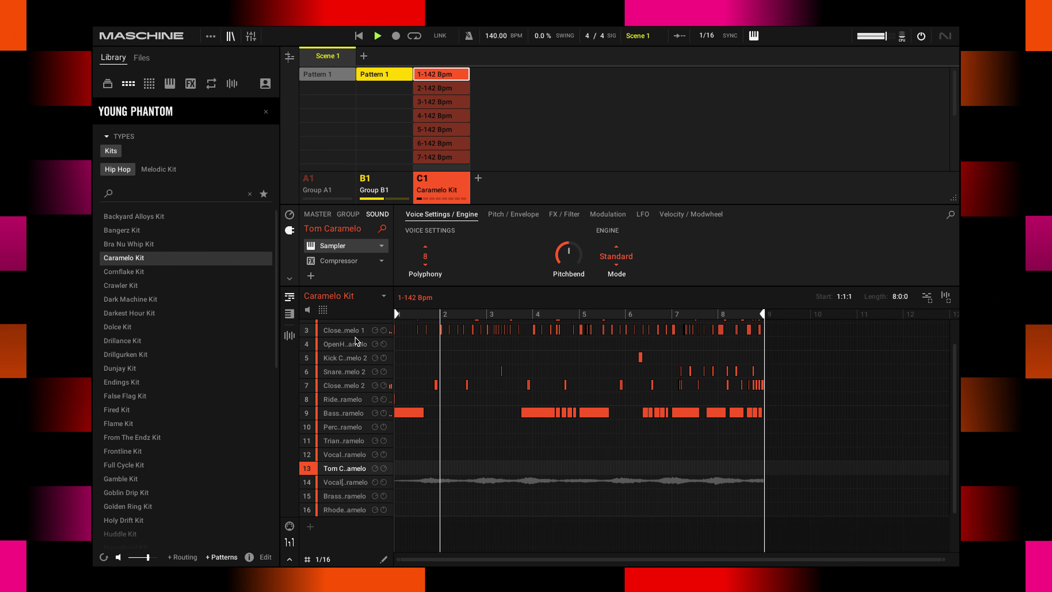
{"action": "left_click", "coordinate": [344, 413]}
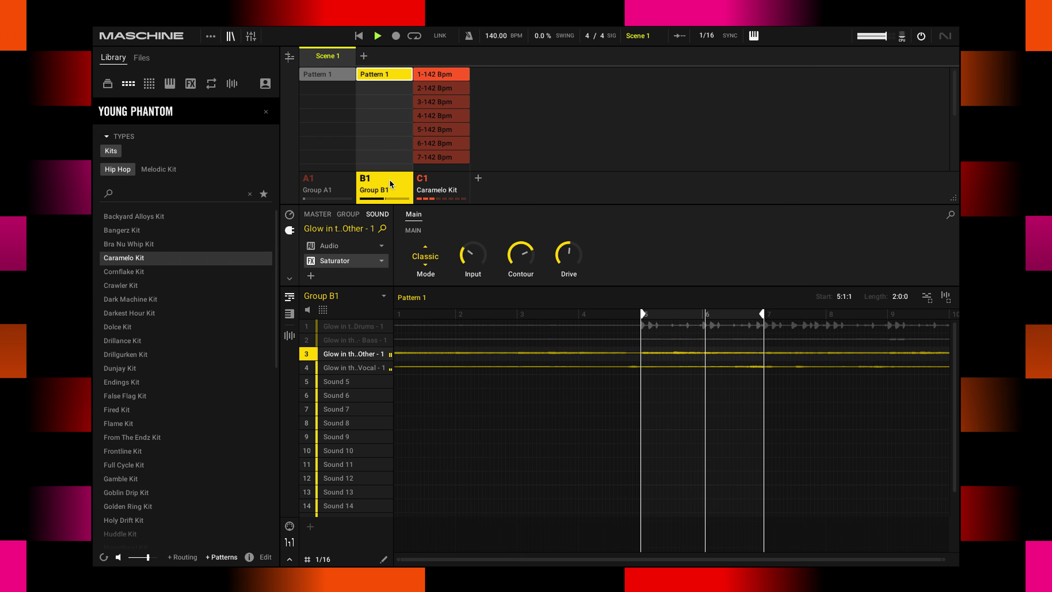
{"action": "left_click", "coordinate": [375, 188]}
{"action": "mouse_move", "coordinate": [378, 339]}
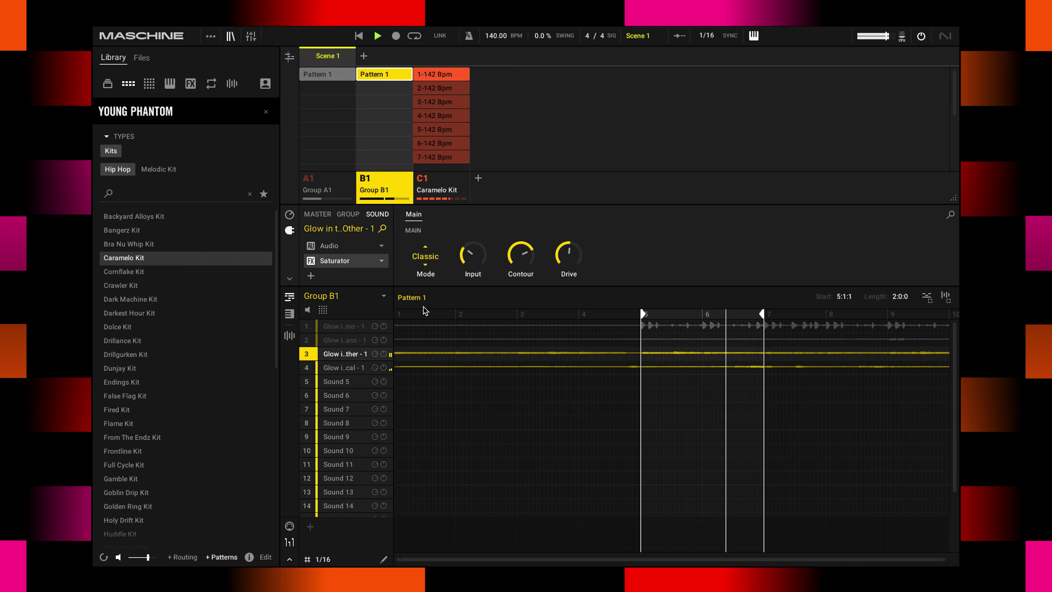
{"action": "left_click", "coordinate": [329, 245]}
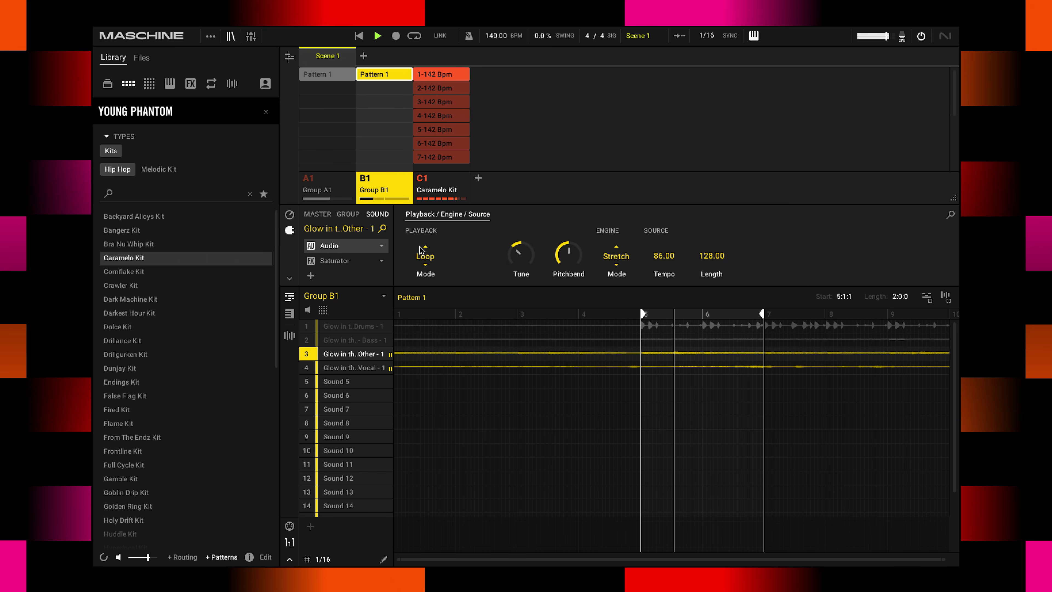
{"action": "left_click_drag", "start_coordinate": [520, 253], "coordinate": [521, 240]}
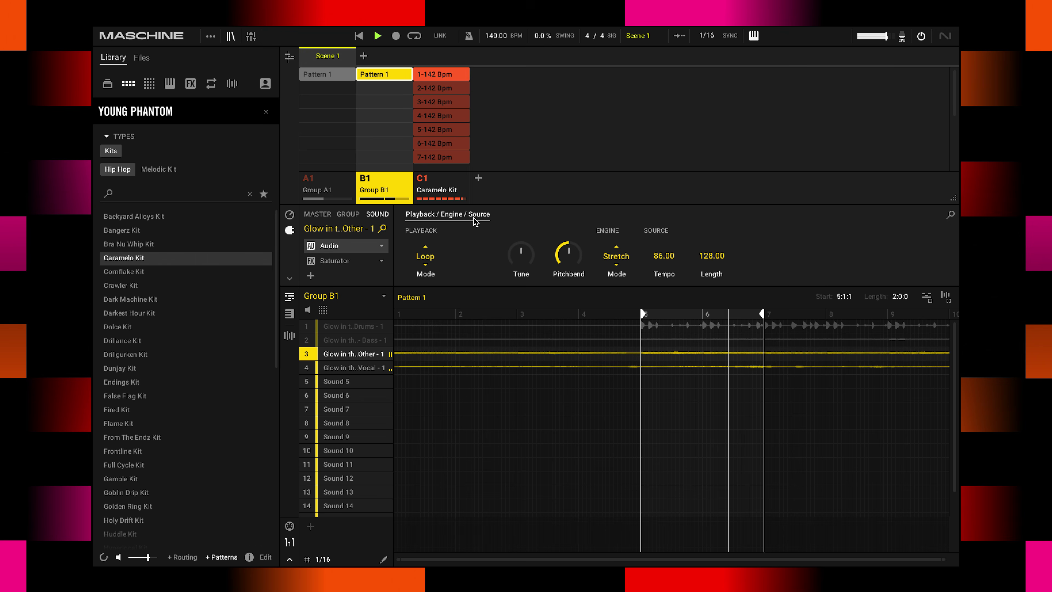
Step: Raise Comp slightly and set Drive to 44.0 % in the FX settings of the Bass Caramelo sampler
{"action": "left_click", "coordinate": [444, 183]}
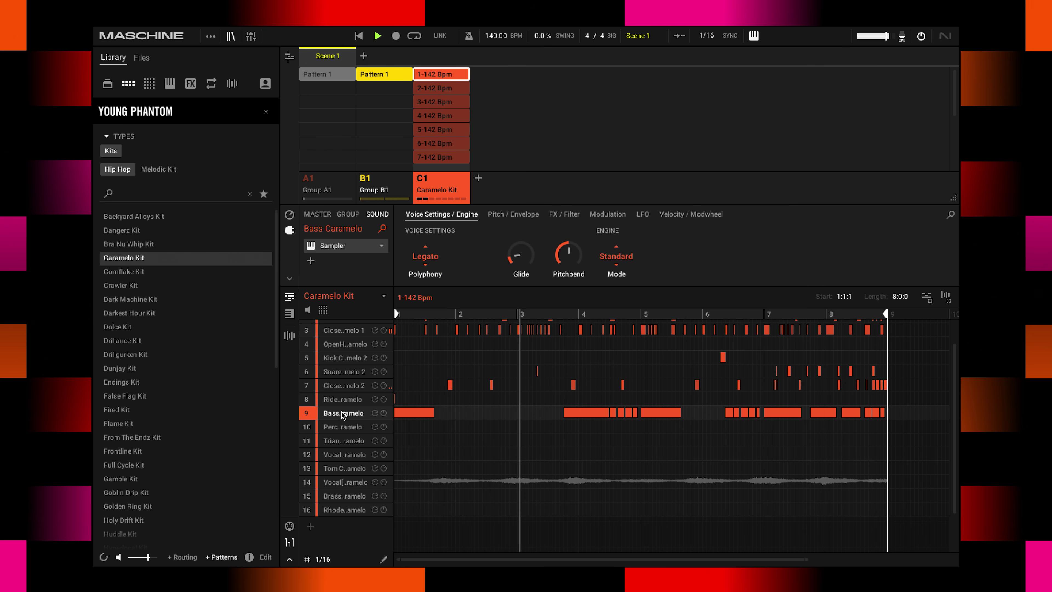
{"action": "mouse_move", "coordinate": [343, 414]}
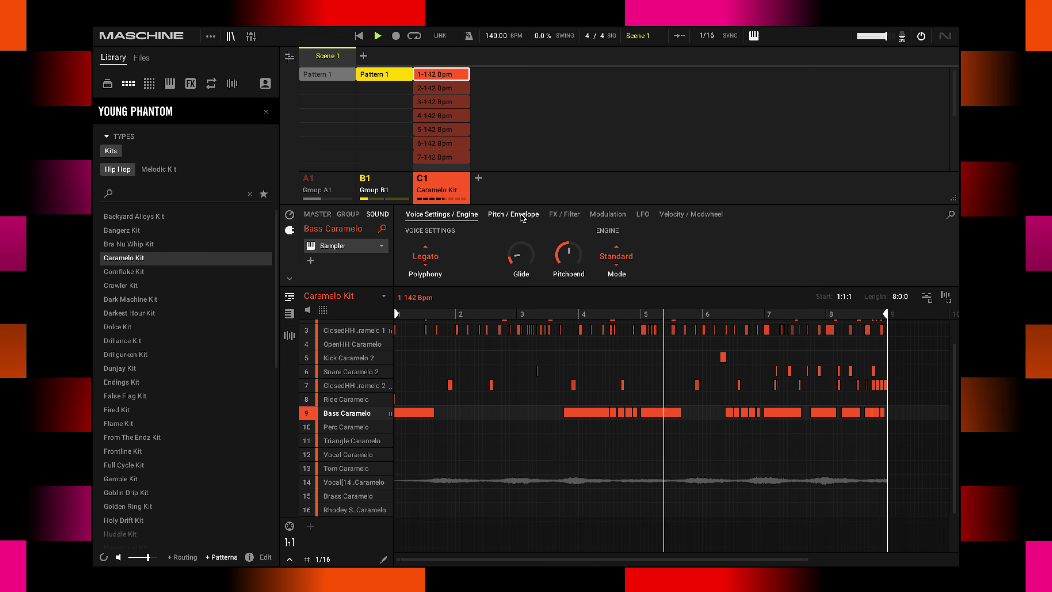
{"action": "left_click", "coordinate": [513, 213]}
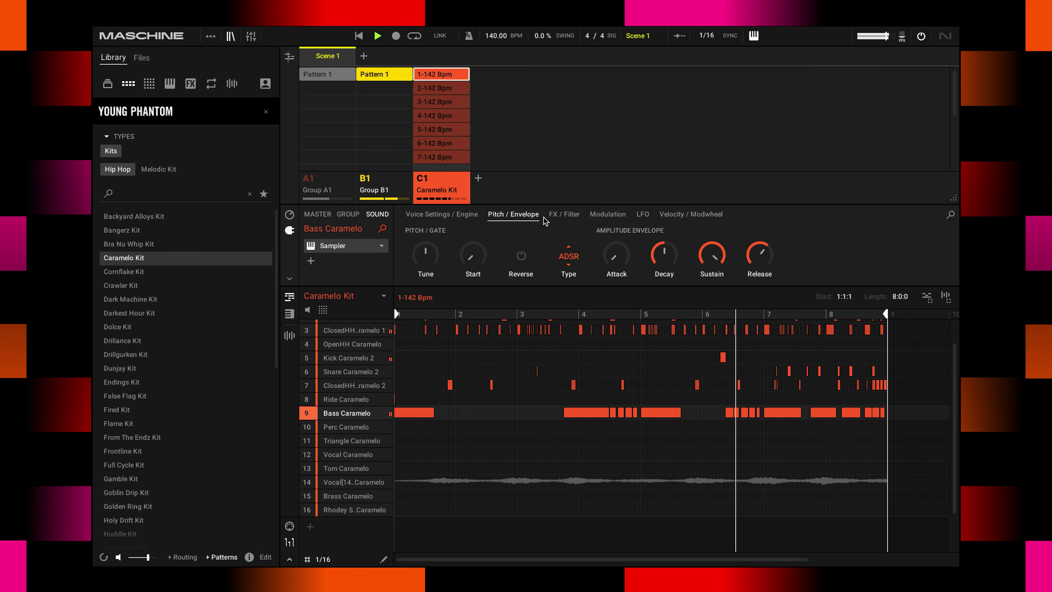
{"action": "left_click", "coordinate": [564, 214]}
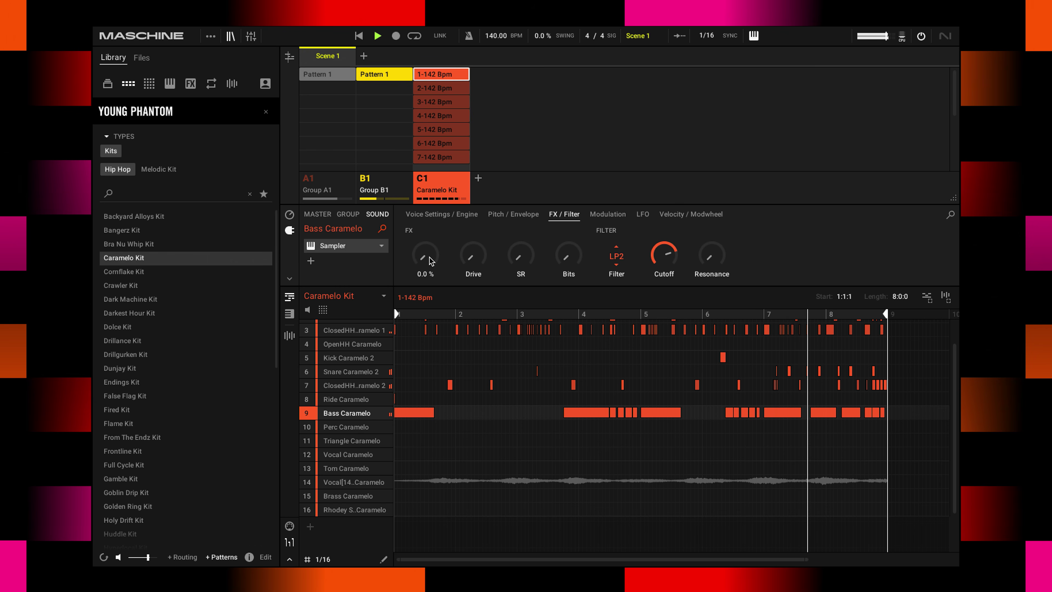
{"action": "left_click_drag", "start_coordinate": [429, 269], "coordinate": [479, 261]}
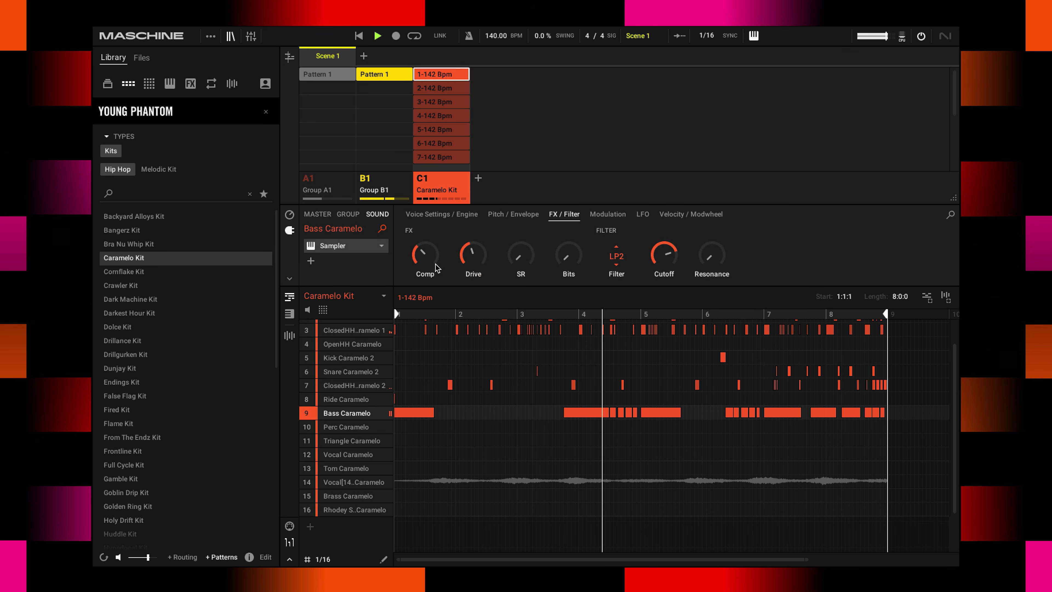
{"action": "mouse_move", "coordinate": [419, 264]}
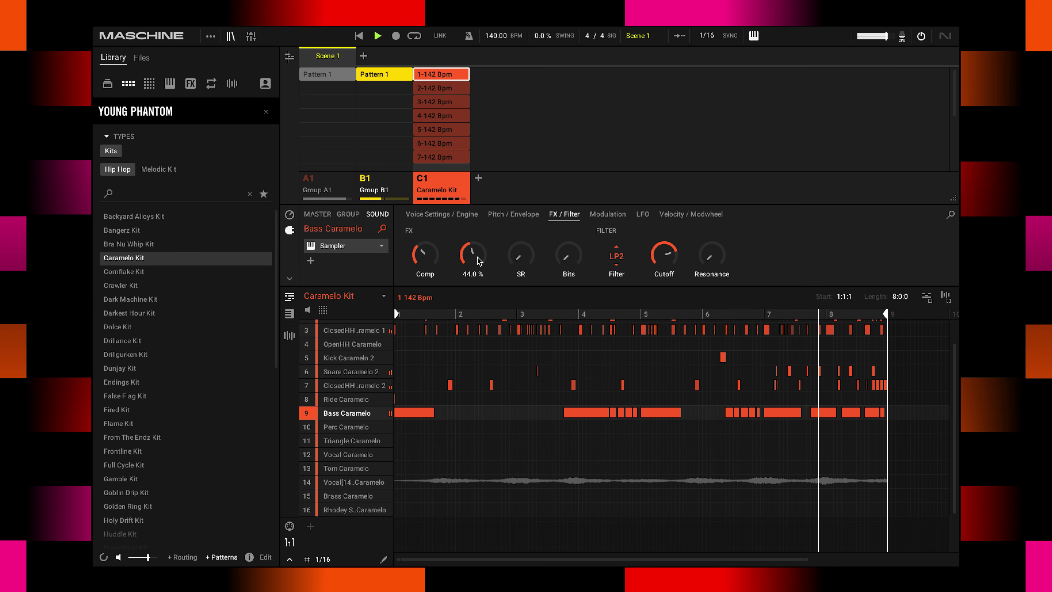
Step: Rename group B1 as VIBES!
{"action": "left_click", "coordinate": [392, 185]}
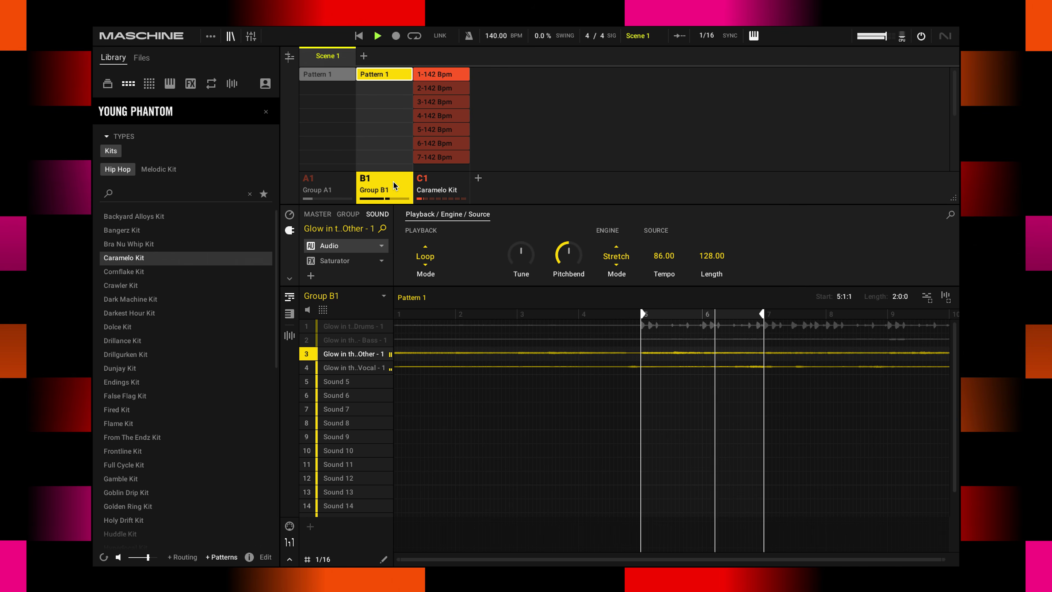
{"action": "double_click", "coordinate": [381, 190]}
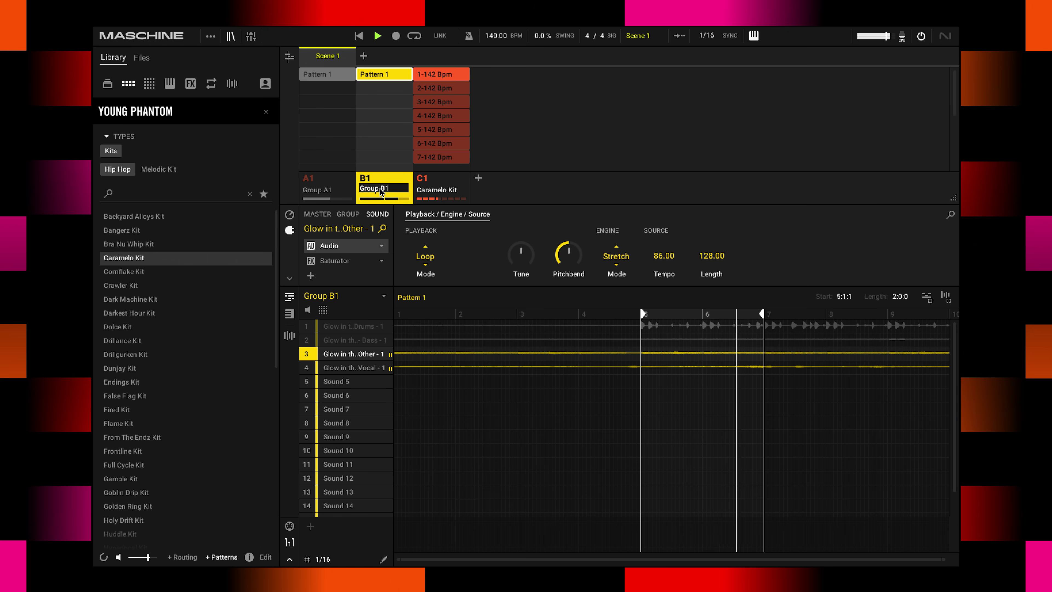
{"action": "type", "text": "ATMO"}
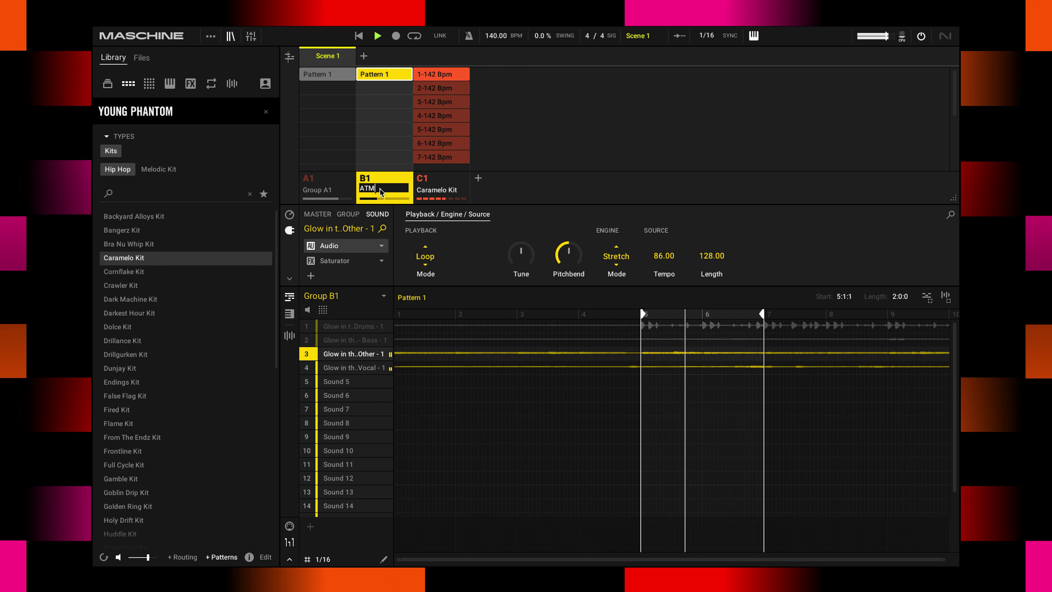
{"action": "key", "text": "BackSpace"}
{"action": "key", "text": "BackSpace"}
{"action": "key", "text": "BackSpace"}
{"action": "key", "text": "BackSpace"}
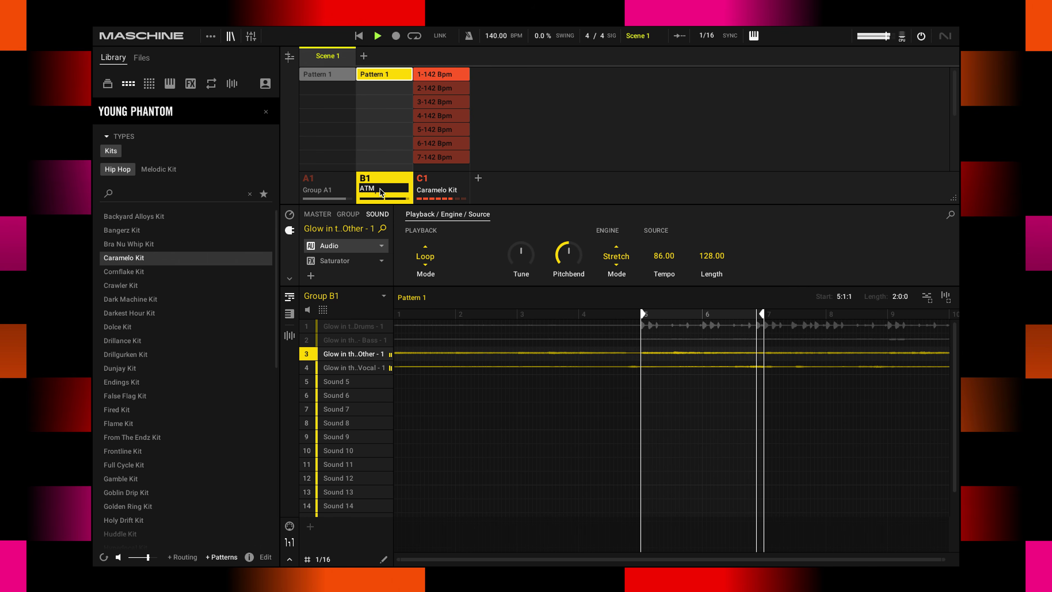
{"action": "type", "text": "VIBES"}
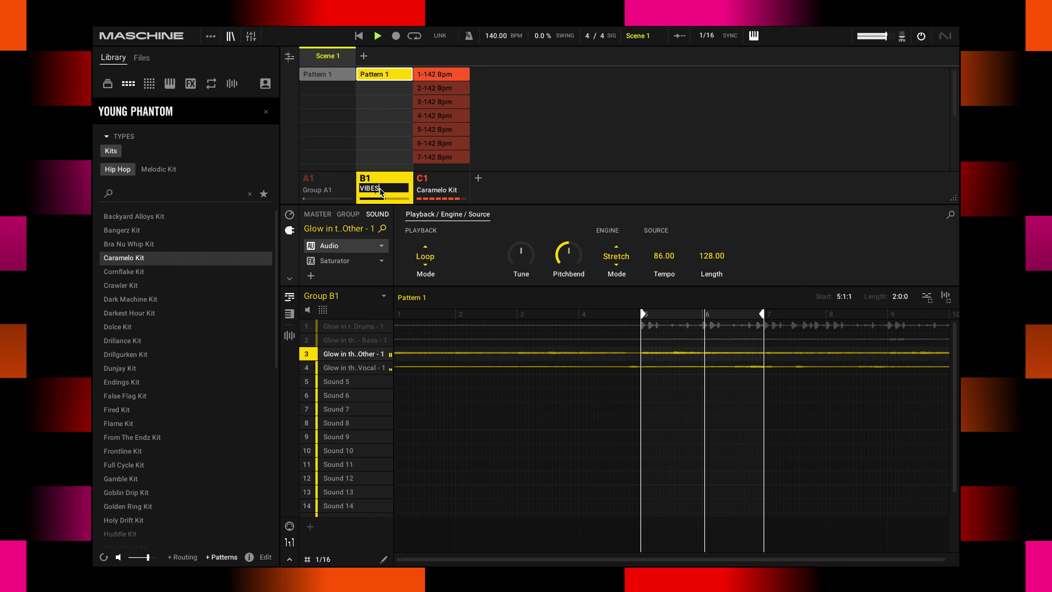
{"action": "type", "text": "!"}
{"action": "key", "text": "Return"}
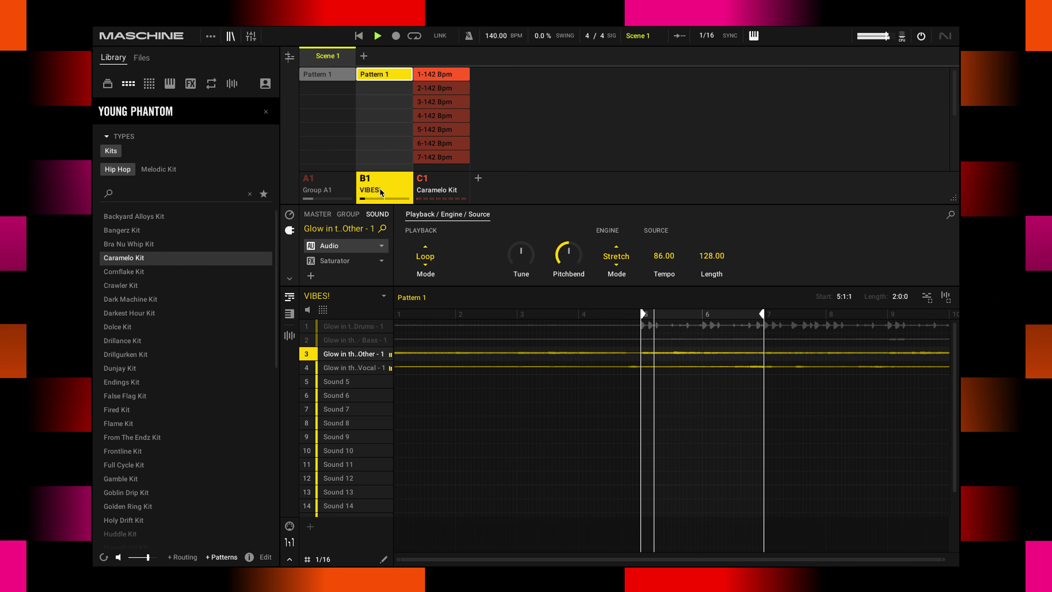
Step: Add an internal Compressor to the VIBES! group and set its side-chain source to Snare Caramelo 1 (C1:S2)
{"action": "left_click", "coordinate": [348, 214]}
{"action": "left_click", "coordinate": [323, 249]}
{"action": "mouse_move", "coordinate": [340, 271]}
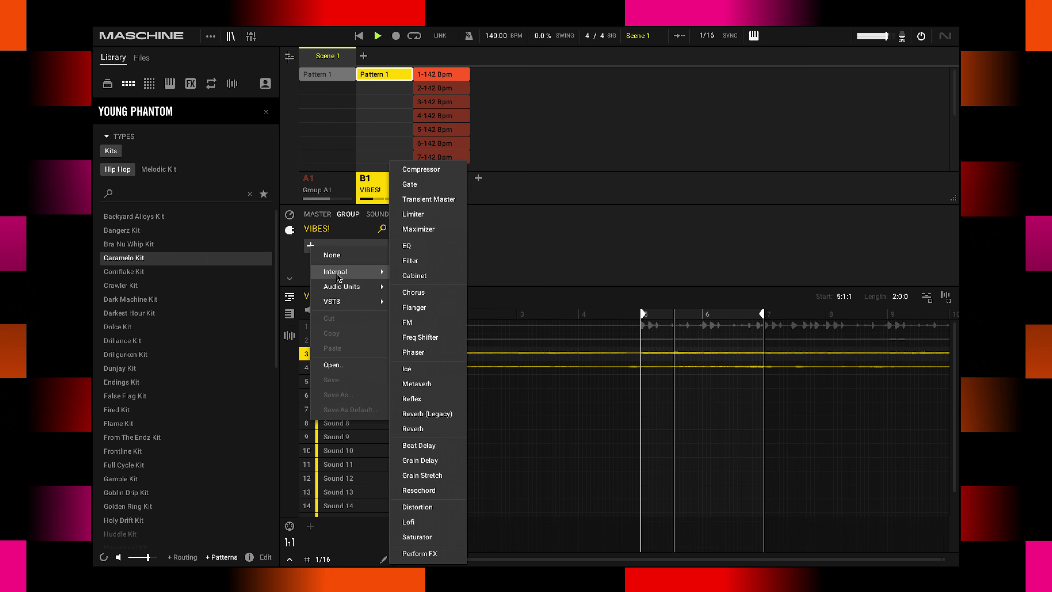
{"action": "left_click", "coordinate": [420, 169]}
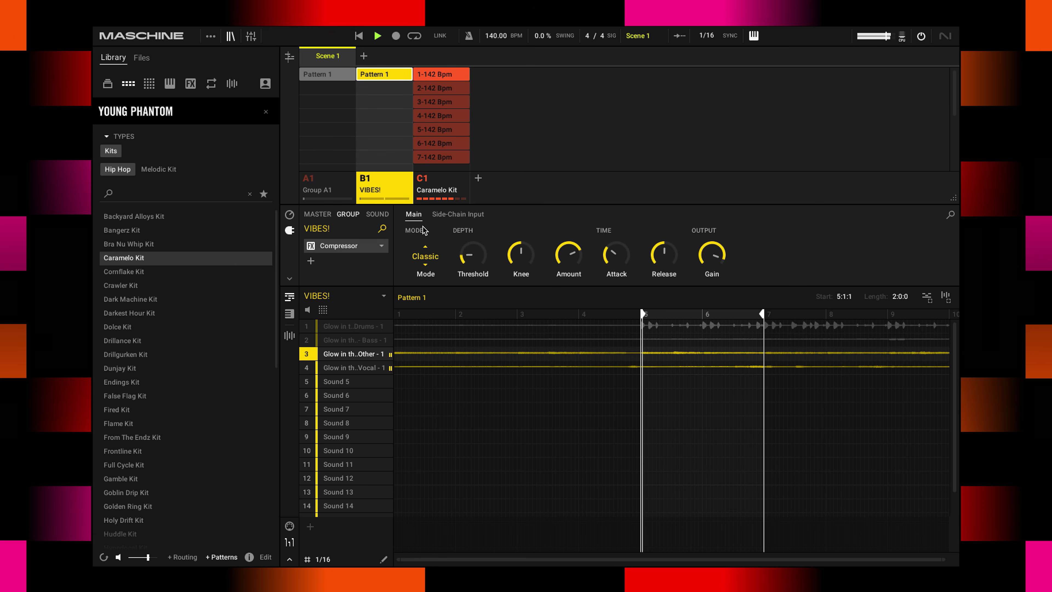
{"action": "left_click", "coordinate": [458, 214]}
{"action": "left_click", "coordinate": [438, 251]}
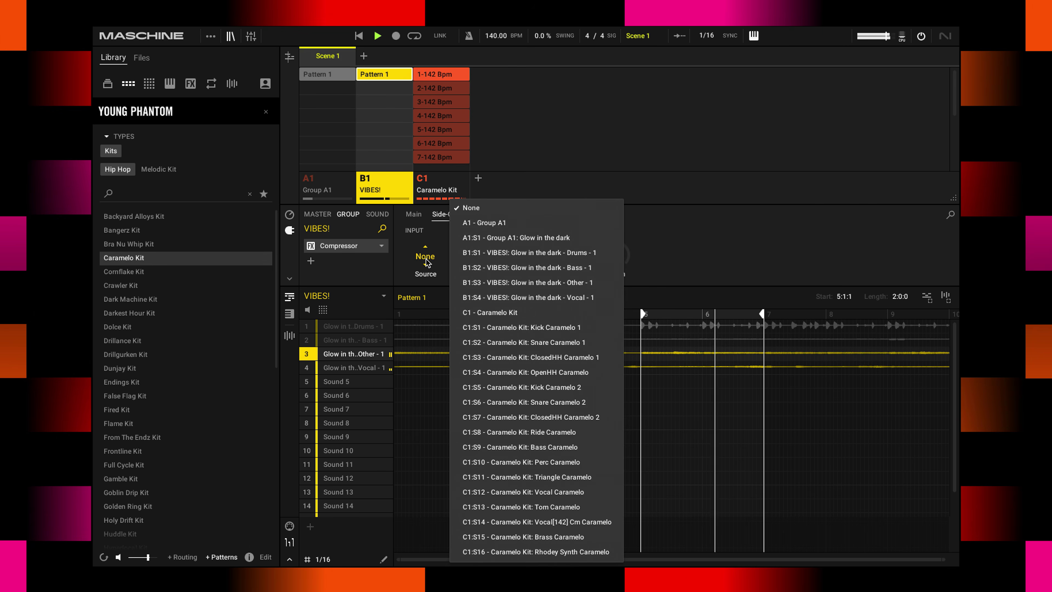
{"action": "left_click", "coordinate": [511, 342]}
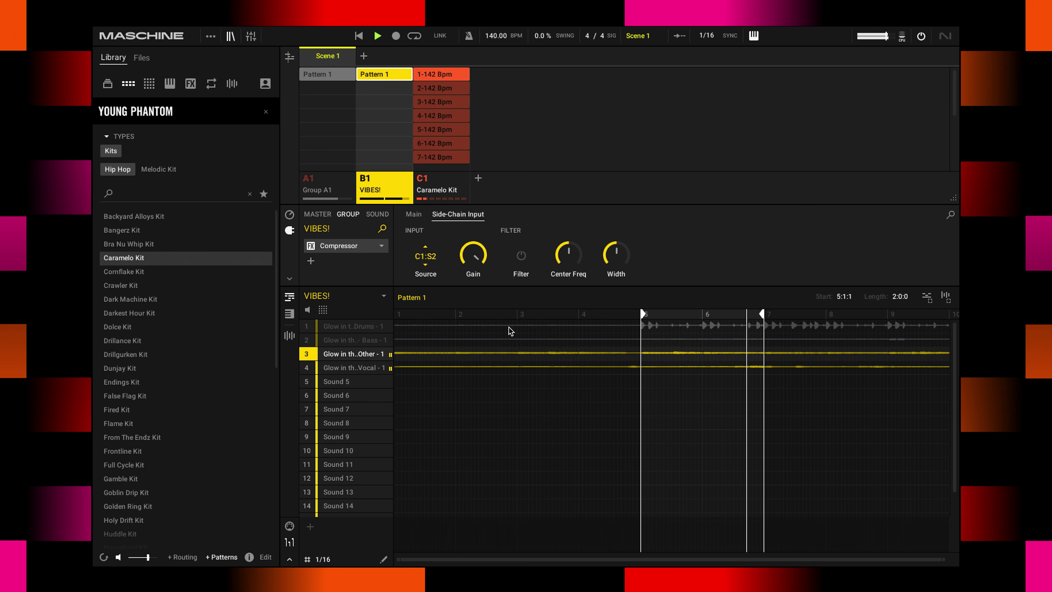
Step: Stop playback and examine the Other stem's waveform and its editing options in the sample editor
{"action": "left_click", "coordinate": [378, 36]}
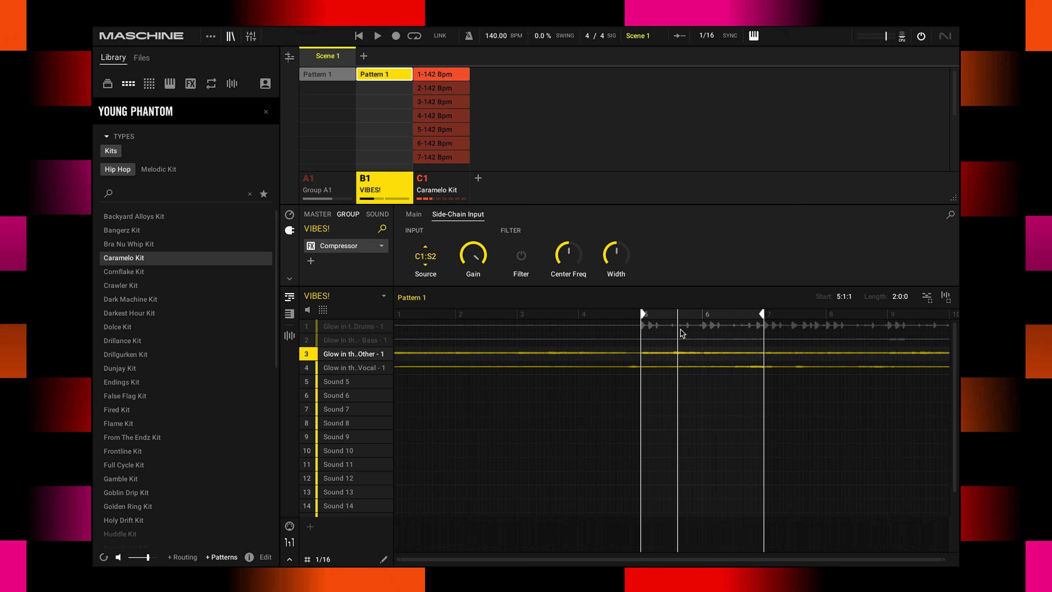
{"action": "mouse_move", "coordinate": [361, 351]}
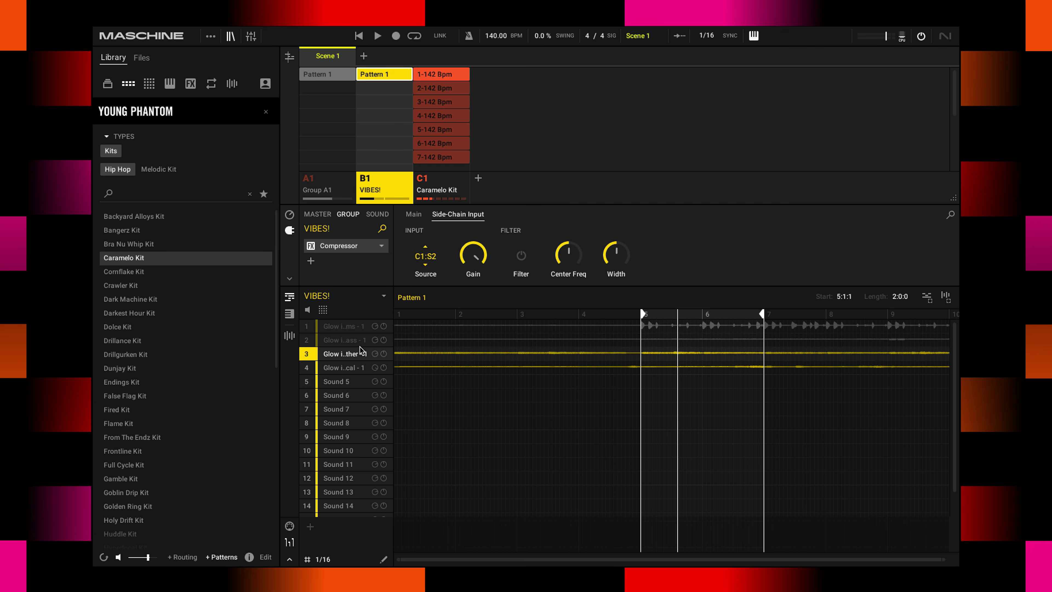
{"action": "left_click", "coordinate": [344, 367]}
{"action": "left_click", "coordinate": [346, 352]}
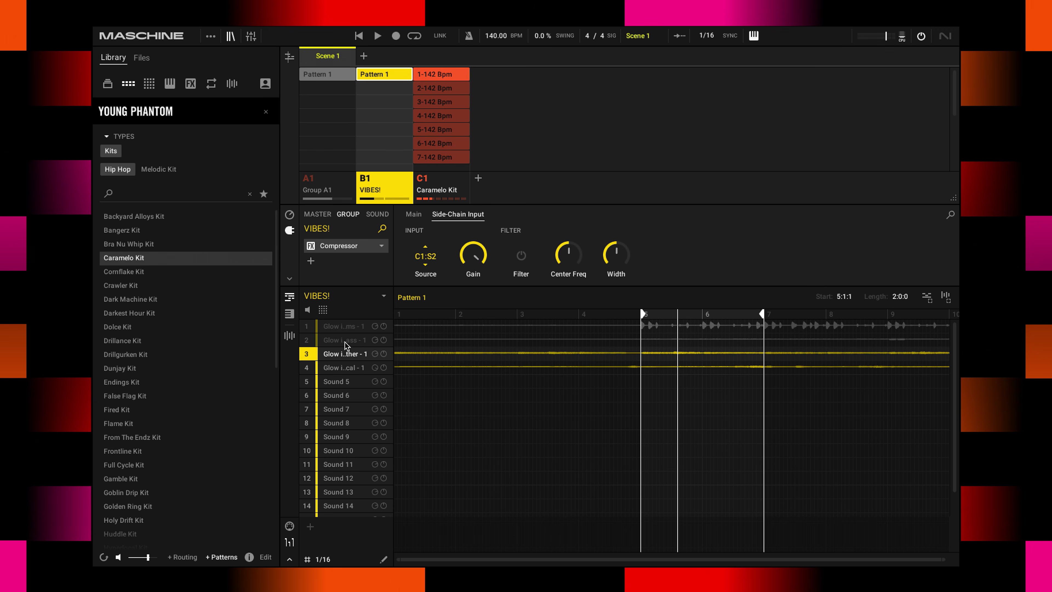
{"action": "left_click", "coordinate": [289, 336]}
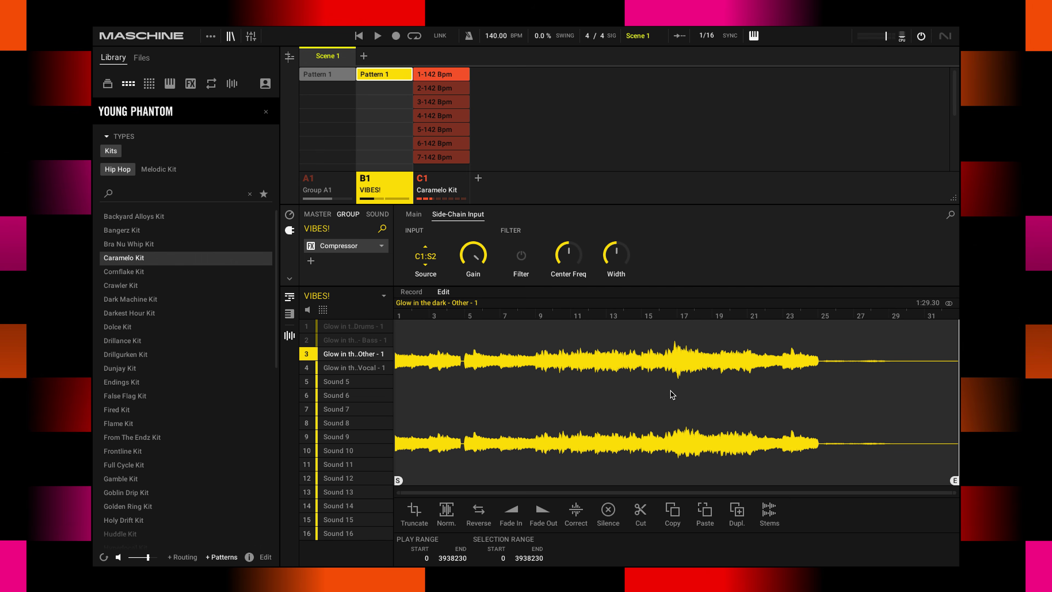
{"action": "right_click", "coordinate": [651, 380]}
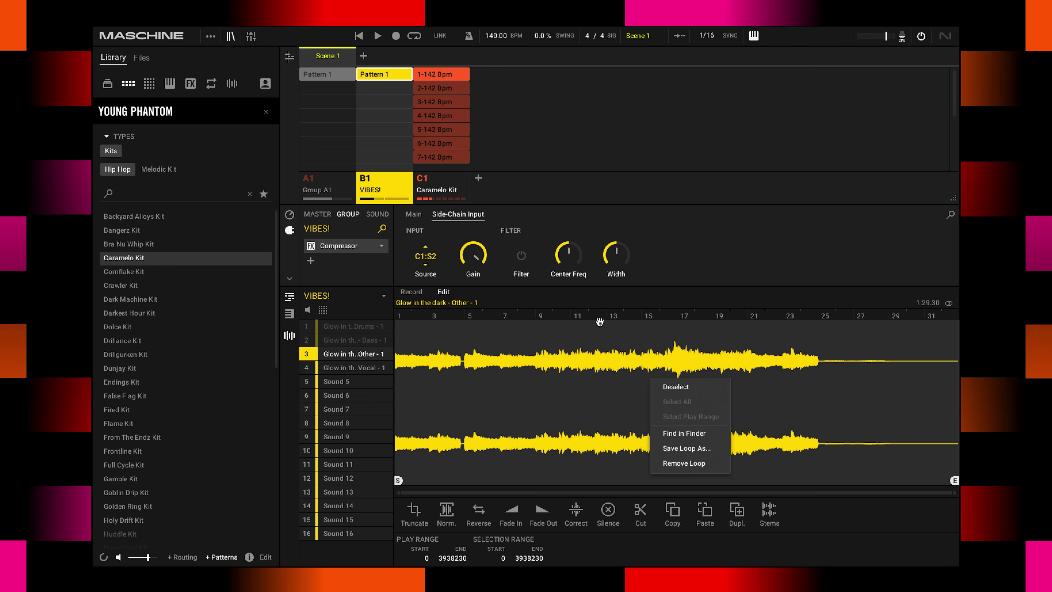
{"action": "left_click", "coordinate": [360, 37]}
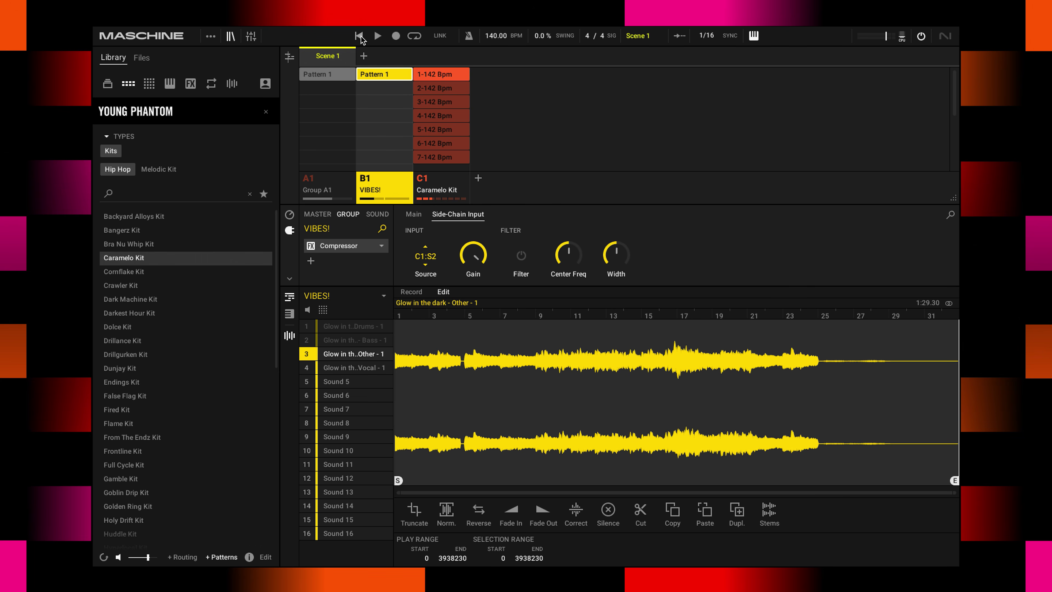